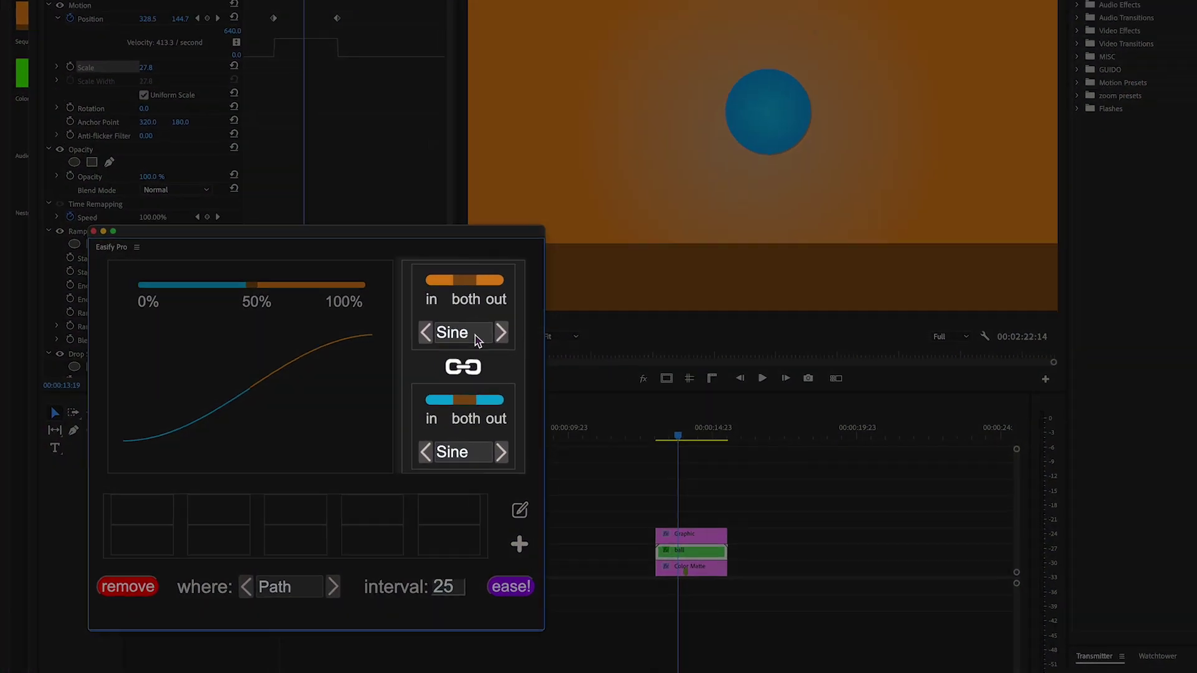
# Step: Step the ease type up to Quint, then choose Circ from the ease list
pyautogui.click(500, 332)
pyautogui.click(501, 332)
pyautogui.click(500, 333)
pyautogui.click(500, 332)
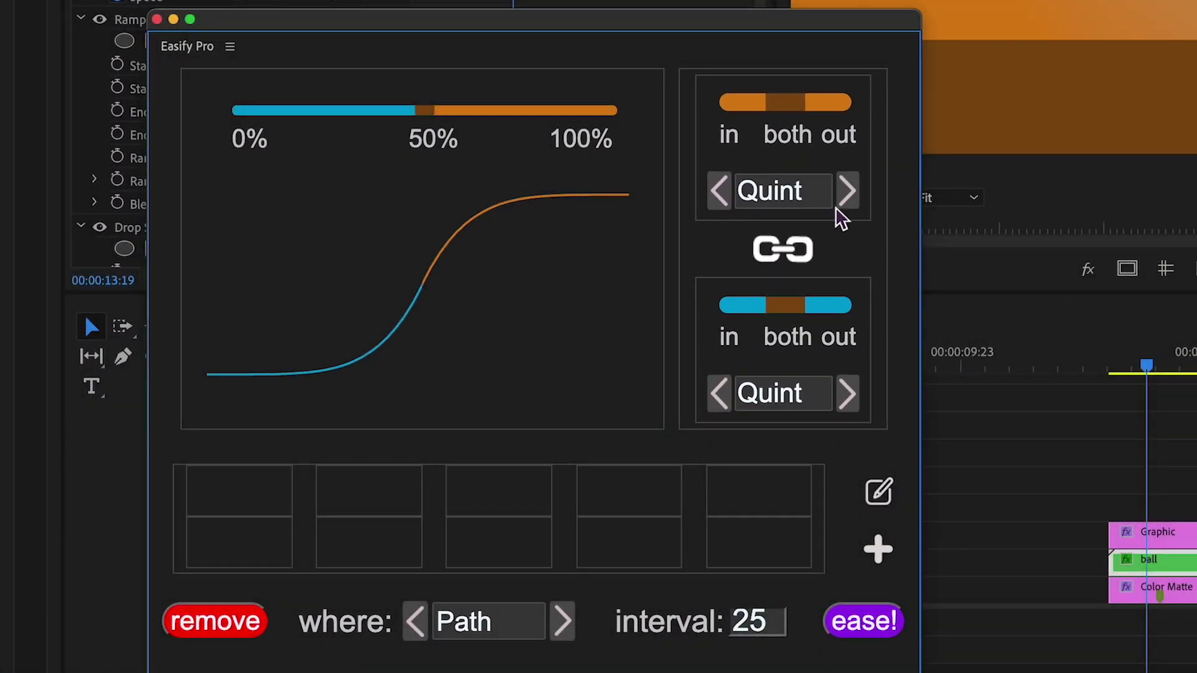
pyautogui.click(776, 192)
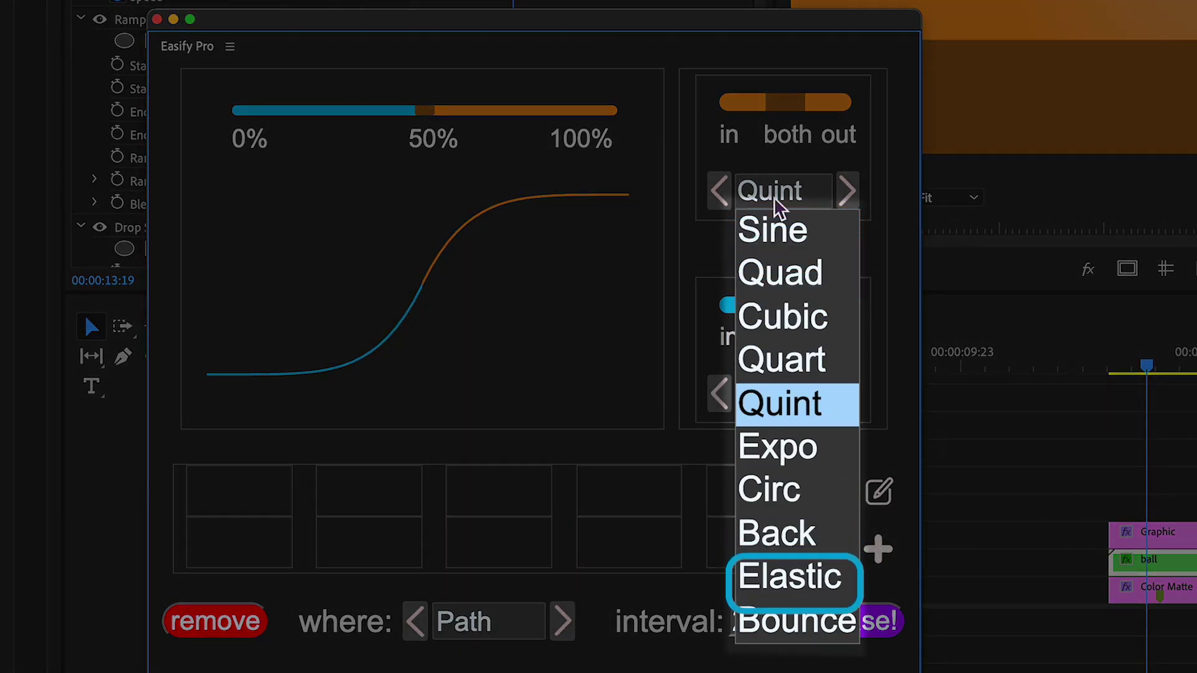
pyautogui.click(769, 490)
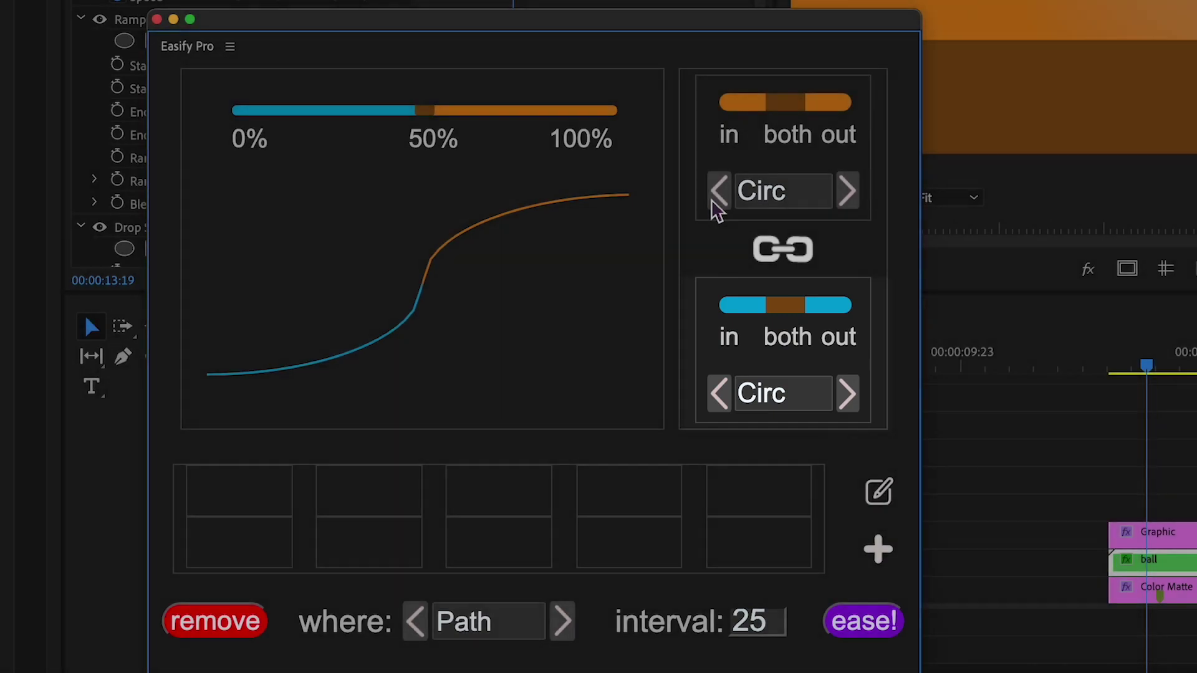
# Step: Unlink the curve halves, set the second half to Back, and adjust the split point
pyautogui.click(801, 260)
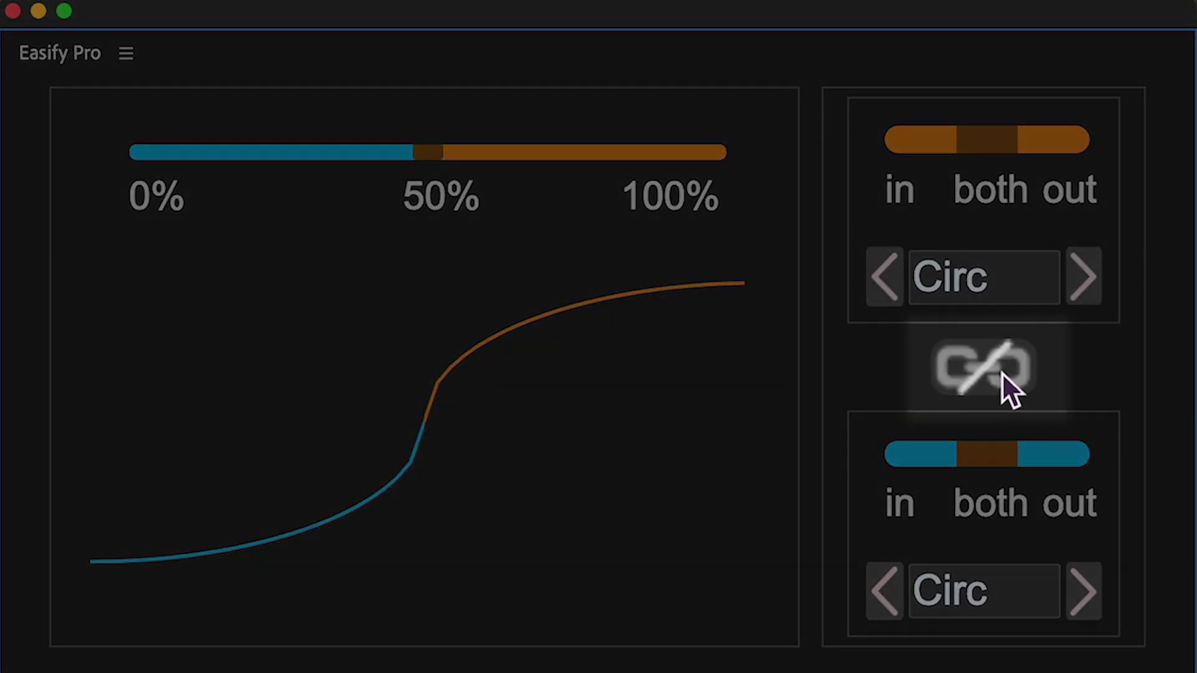
pyautogui.click(1088, 283)
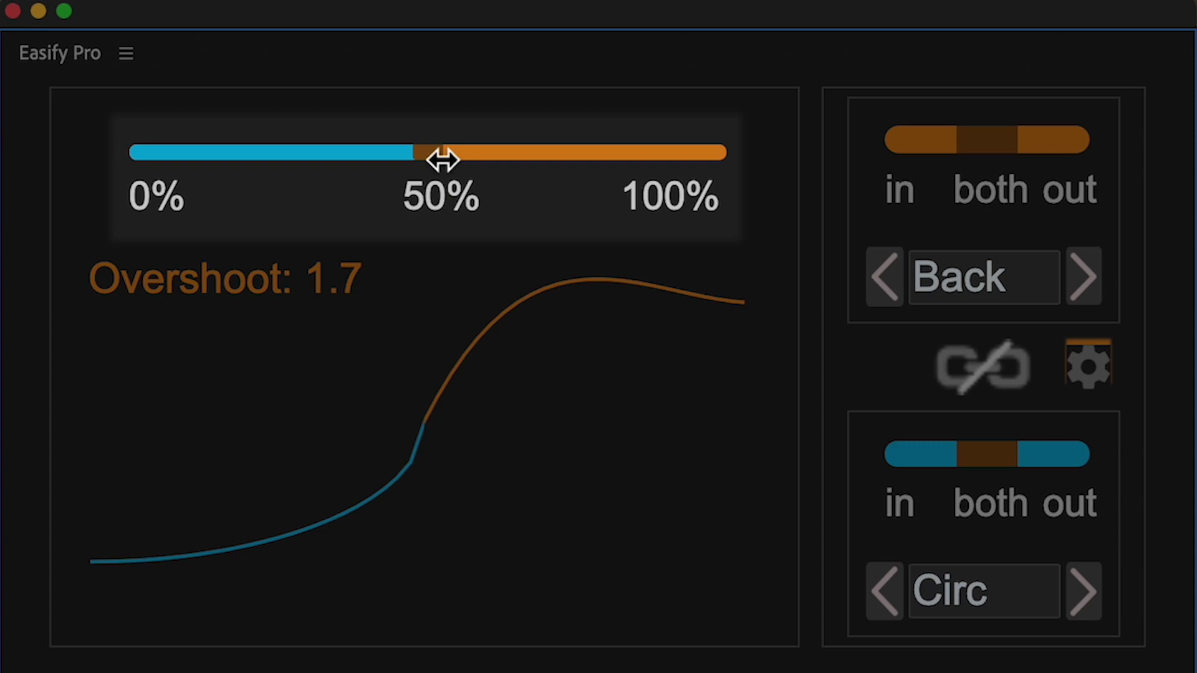
pyautogui.moveTo(443, 160); pyautogui.dragTo(440, 218)
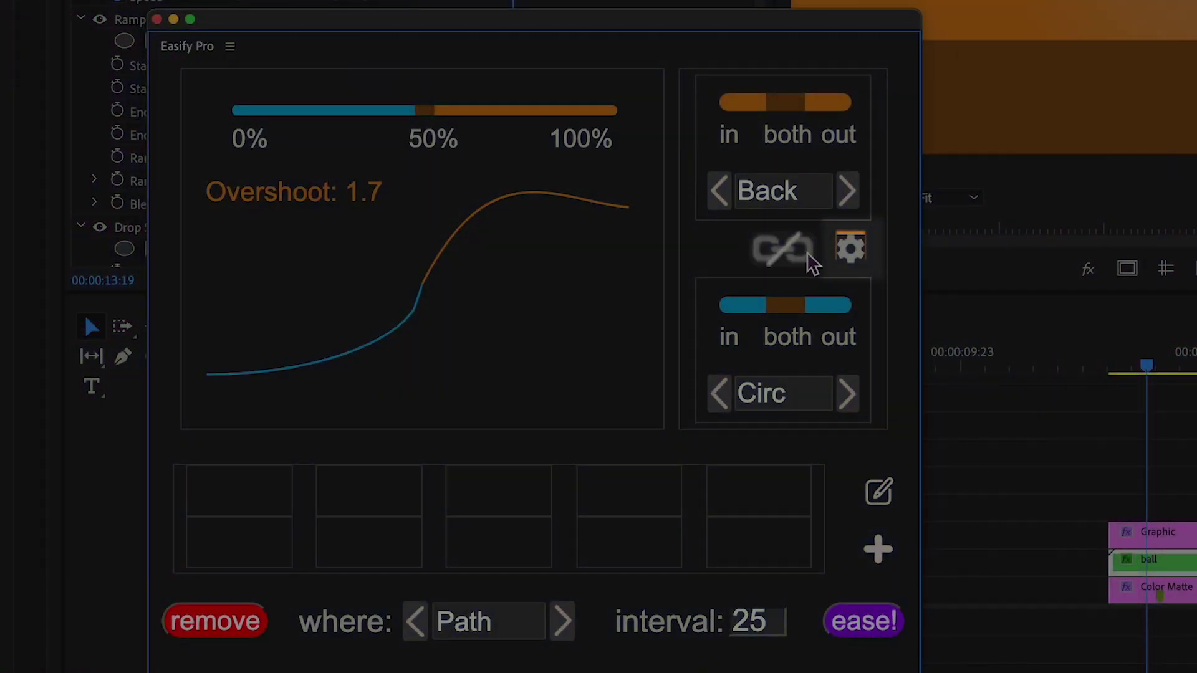
# Step: Raise the Back overshoot to 4.2 and save the curve as a new preset
pyautogui.click(850, 248)
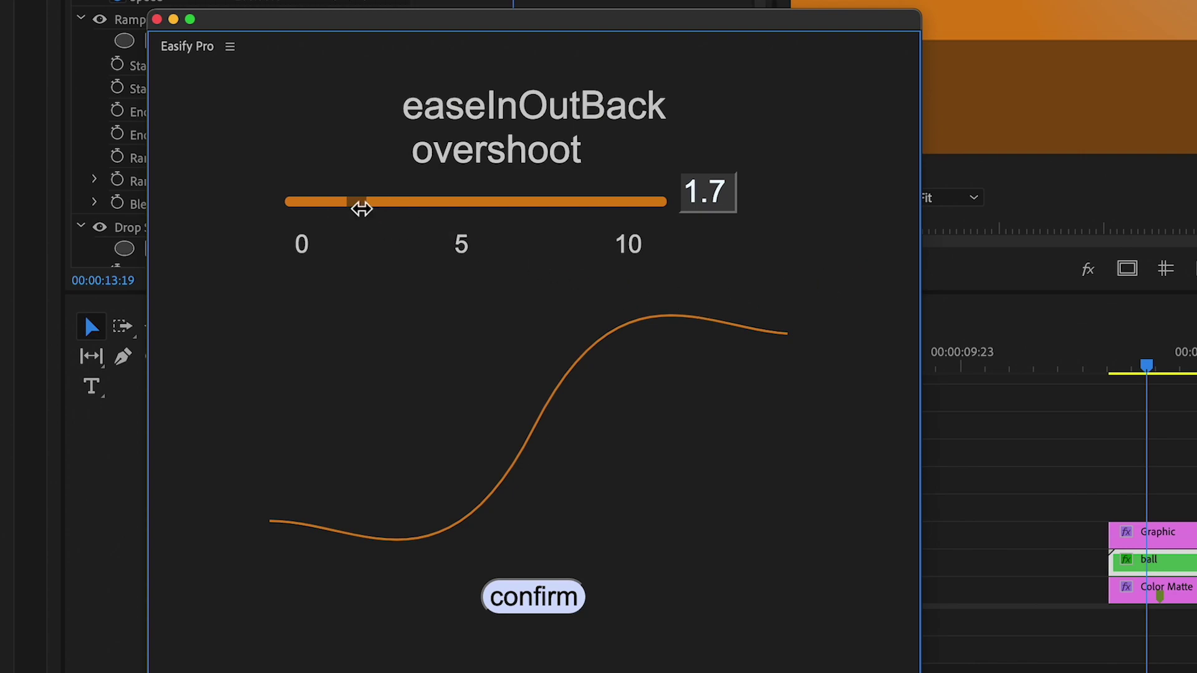
pyautogui.moveTo(361, 209); pyautogui.dragTo(585, 259)
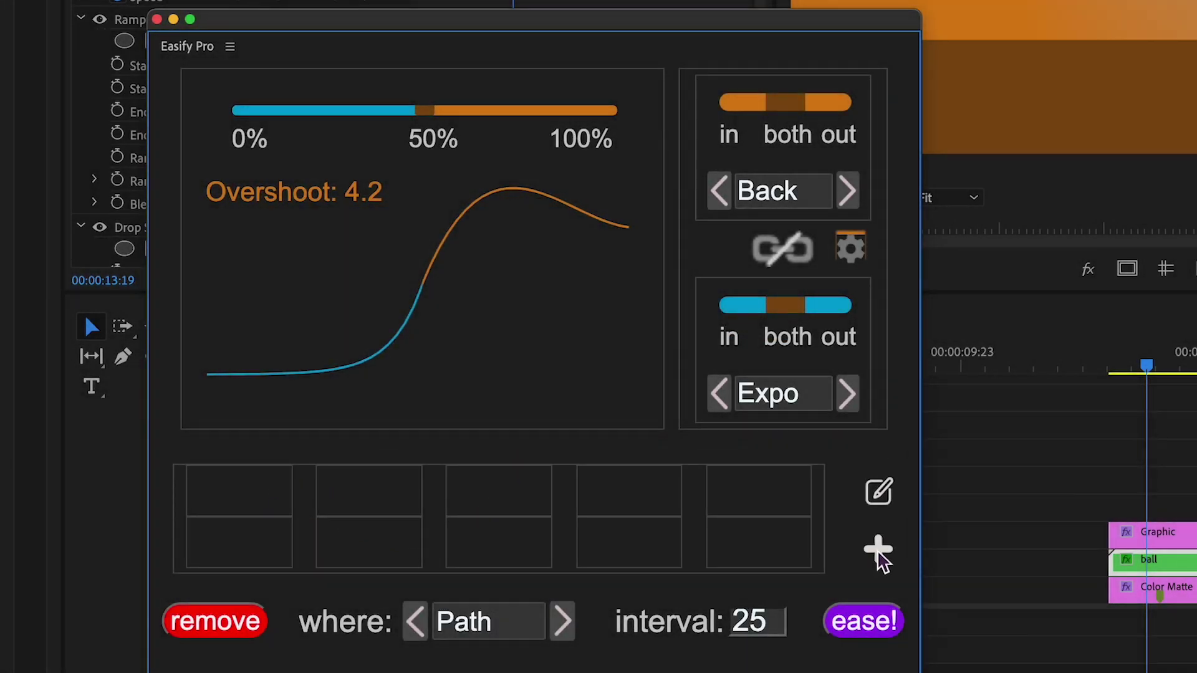
pyautogui.click(879, 554)
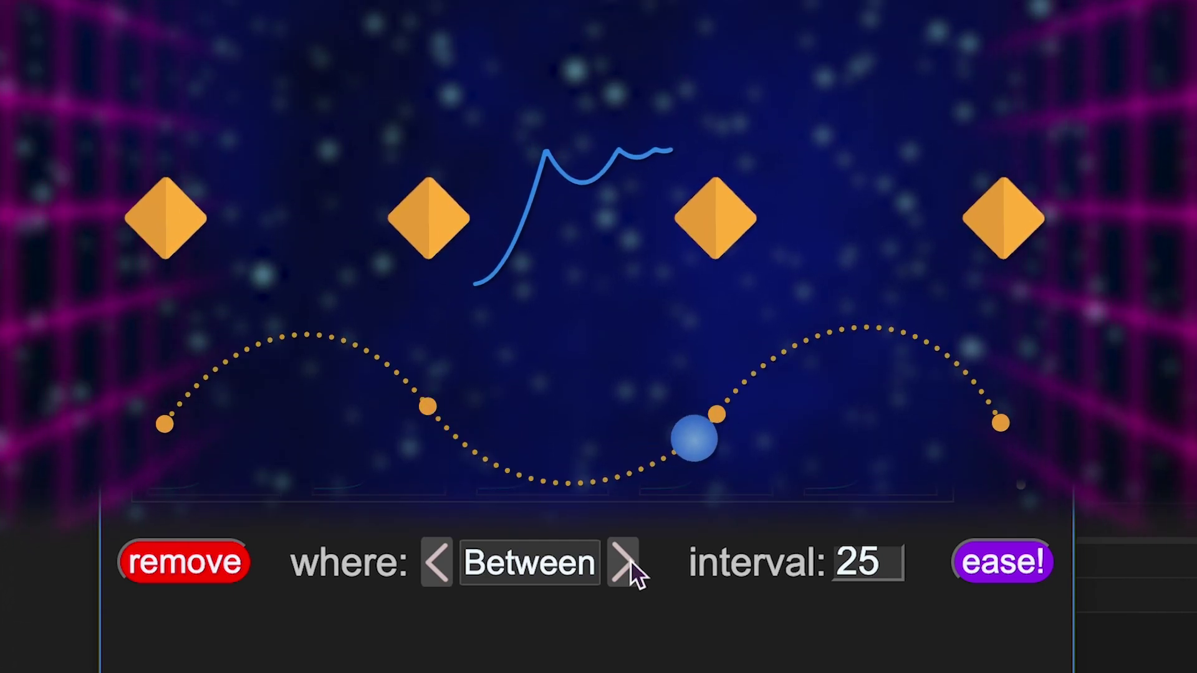
# Step: Cycle the ease placement from Between to All, then to Path
pyautogui.click(630, 561)
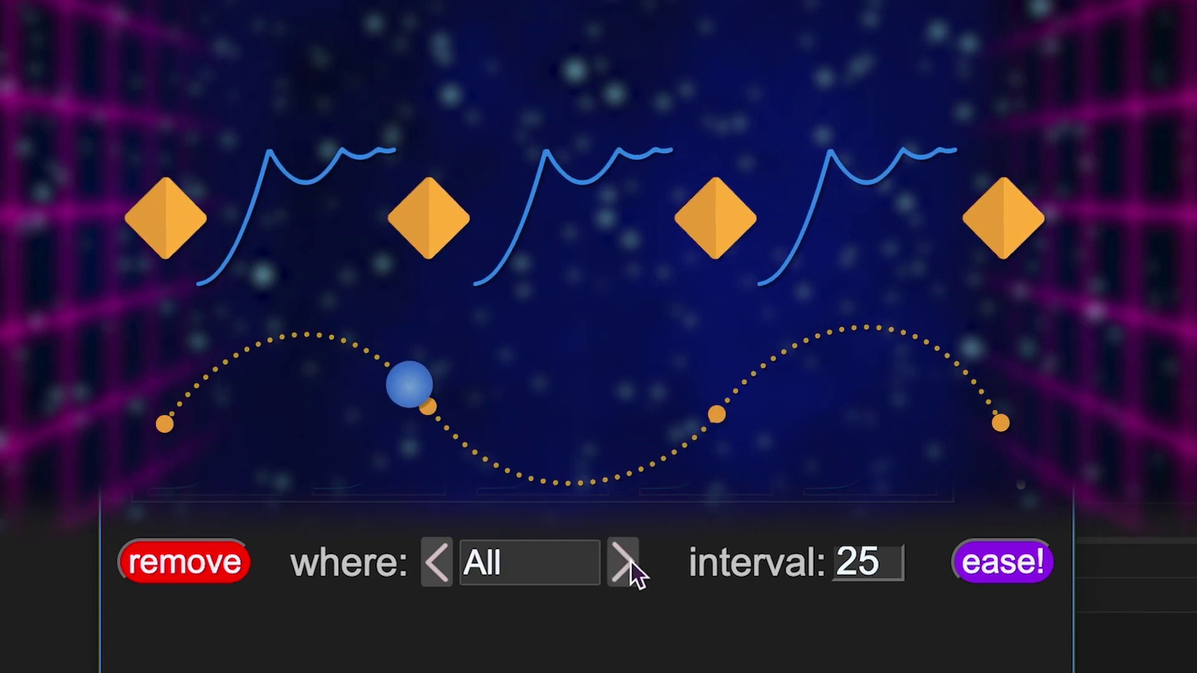
pyautogui.click(630, 560)
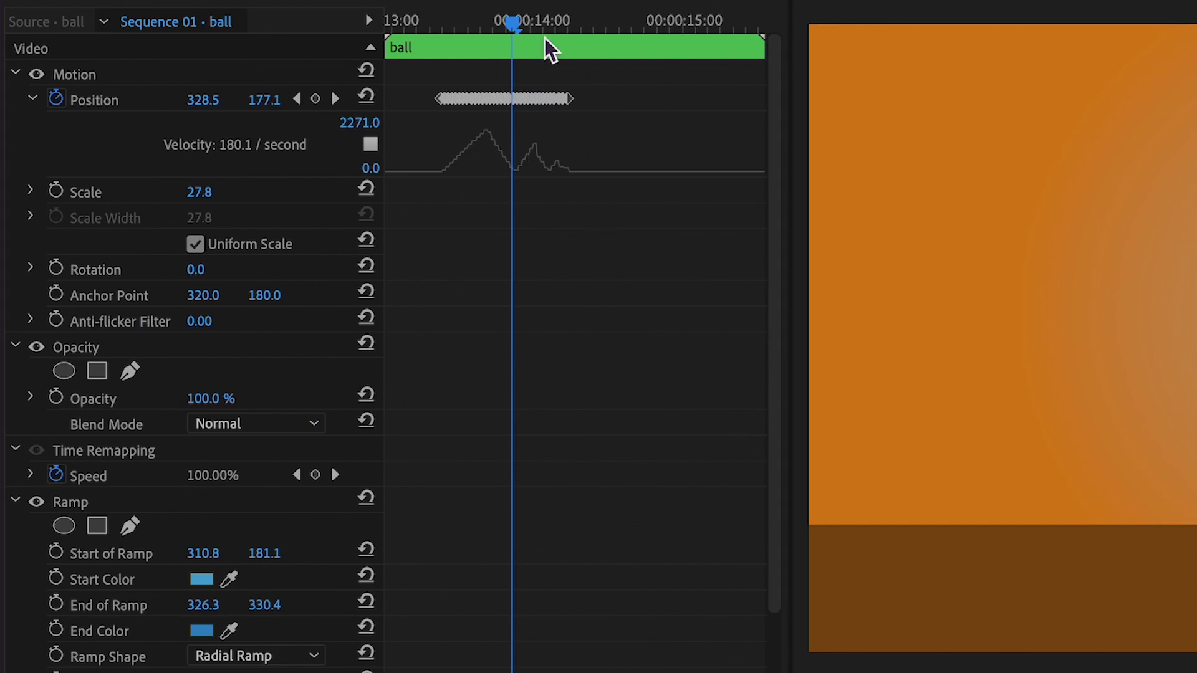
# Step: Scrub past the last Position keyframe and raise the keyframe interval to 25 ms
pyautogui.moveTo(454, 21); pyautogui.dragTo(564, 68)
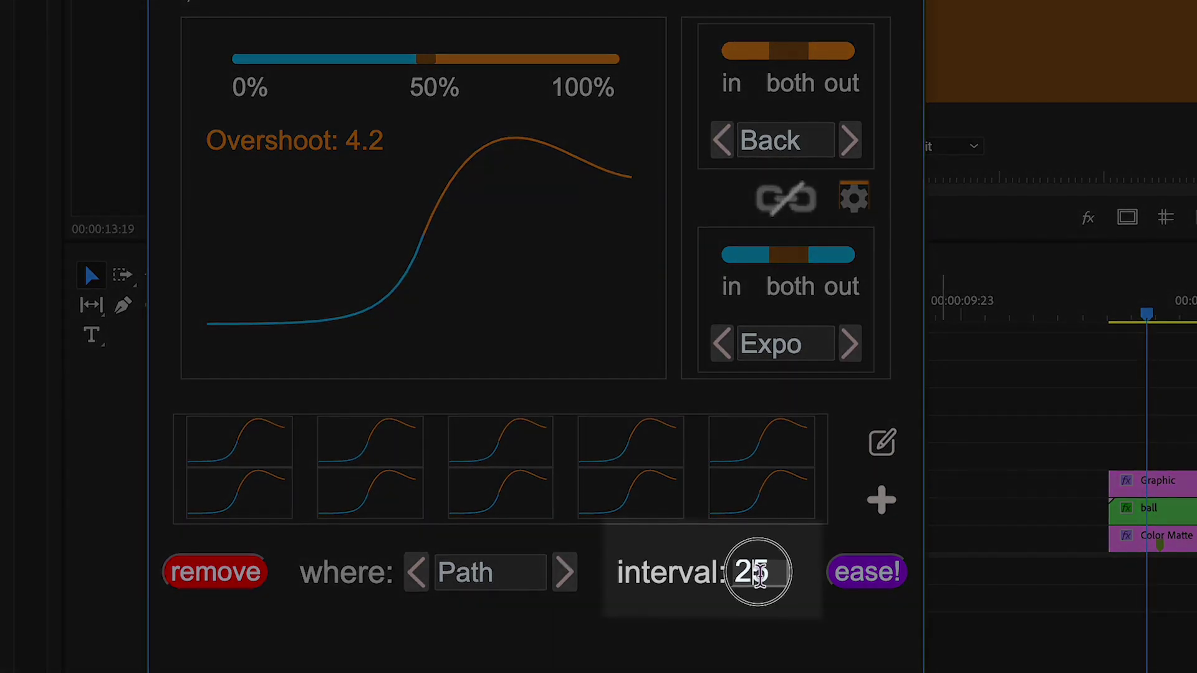
pyautogui.moveTo(756, 571); pyautogui.dragTo(760, 596)
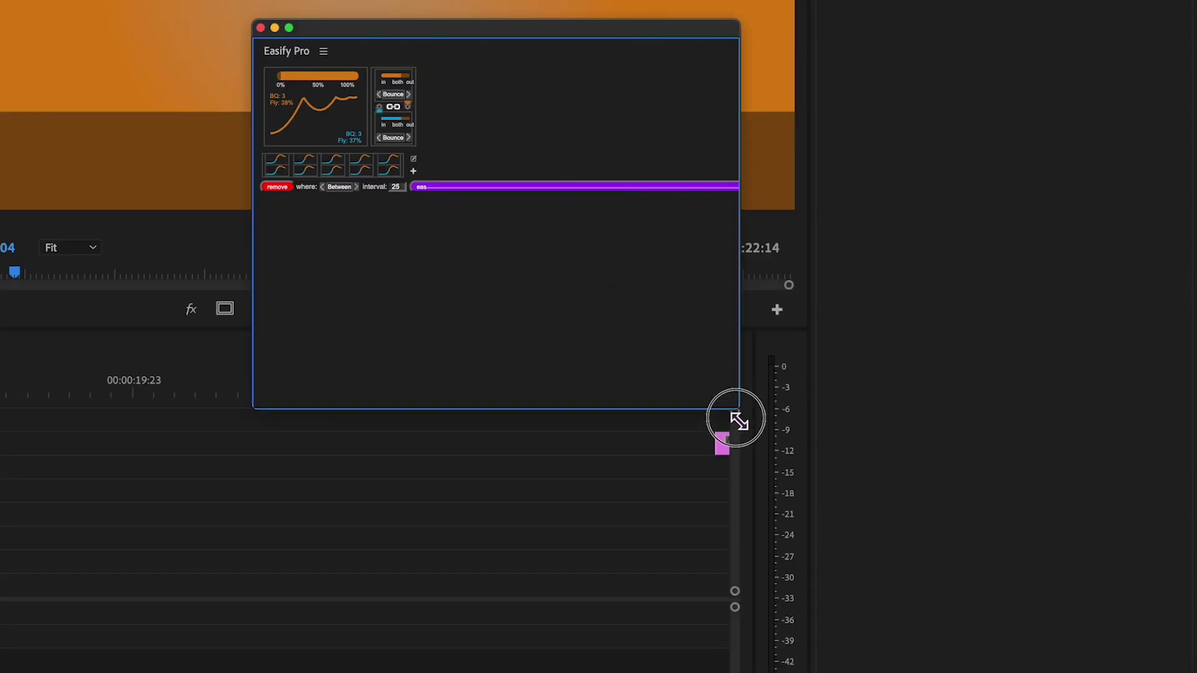
# Step: Enlarge the Easify Pro panel and select the ball clip to show its two Position keyframes
pyautogui.moveTo(735, 420); pyautogui.dragTo(387, 166)
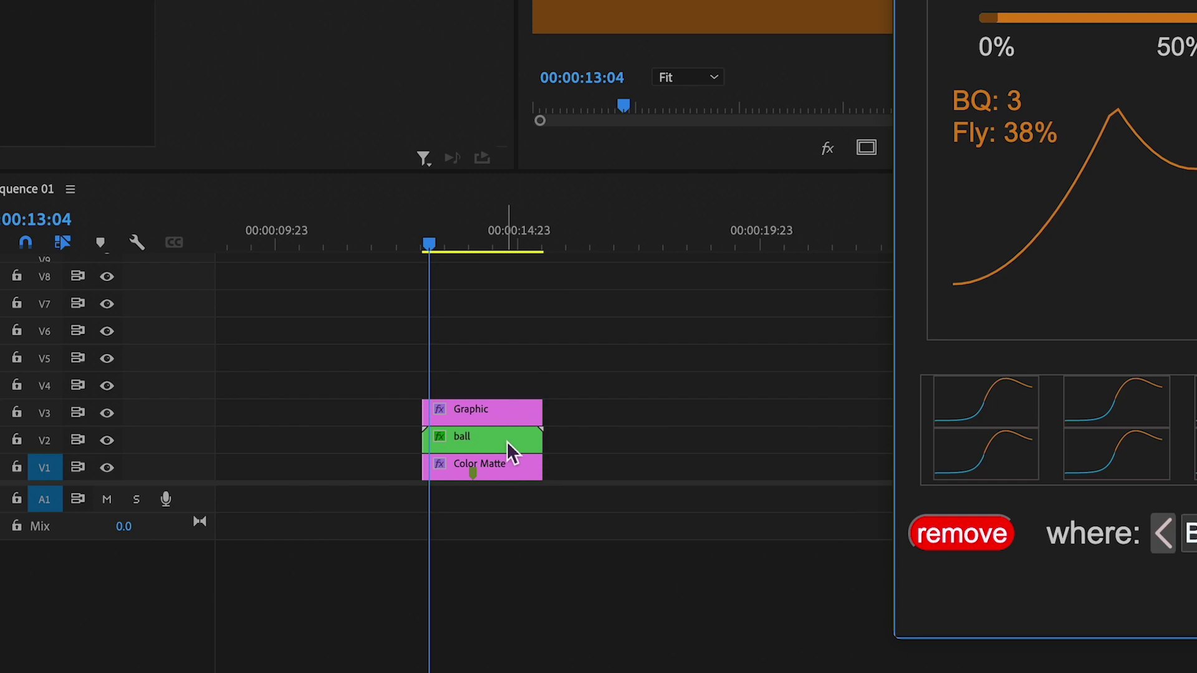
pyautogui.click(506, 441)
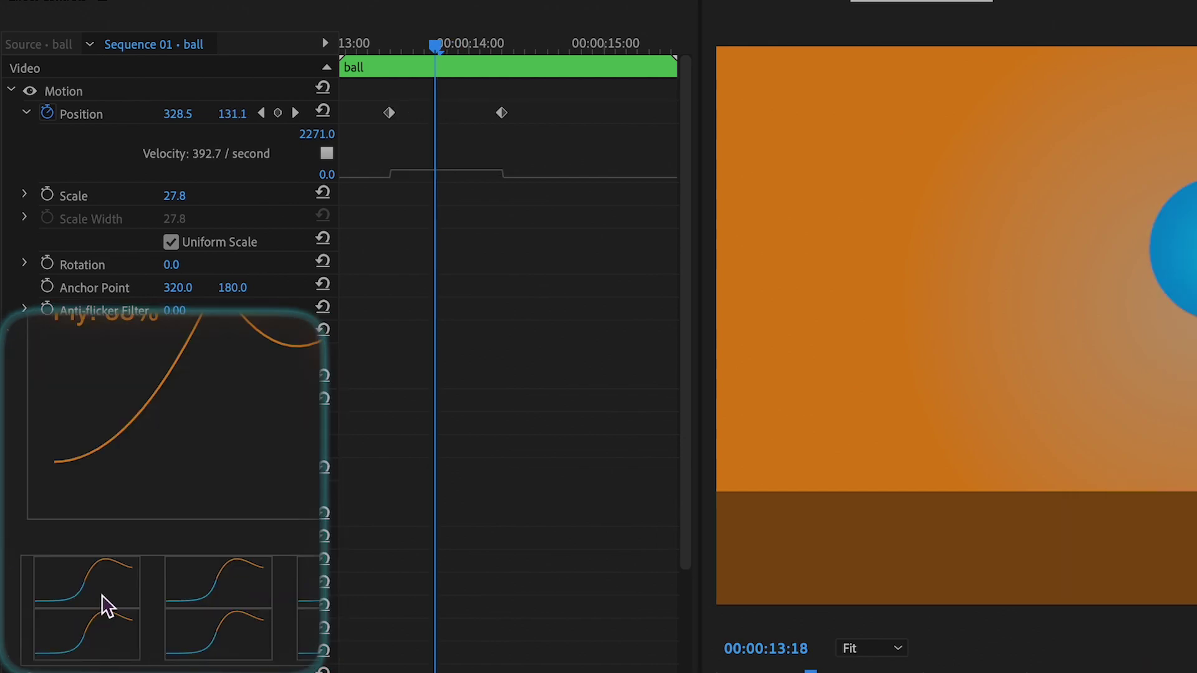
# Step: Apply the saved Bounce preset to the ball's keyframes, unchecking the second ball clip
pyautogui.click(103, 598)
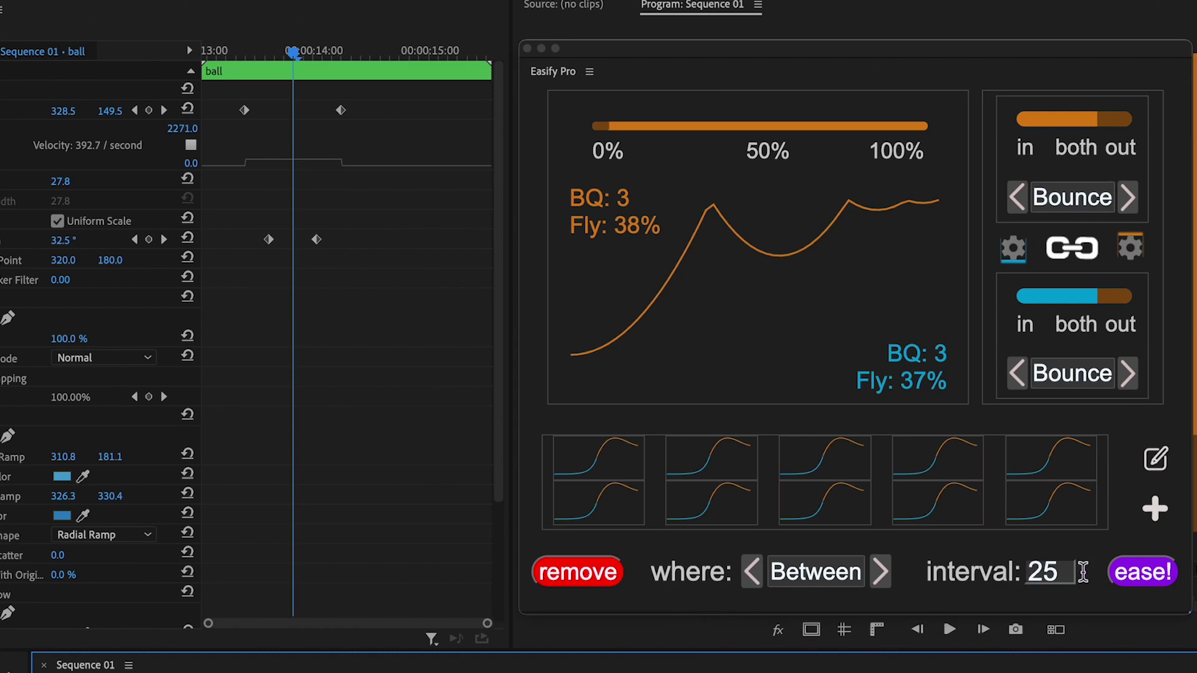
pyautogui.click(1146, 574)
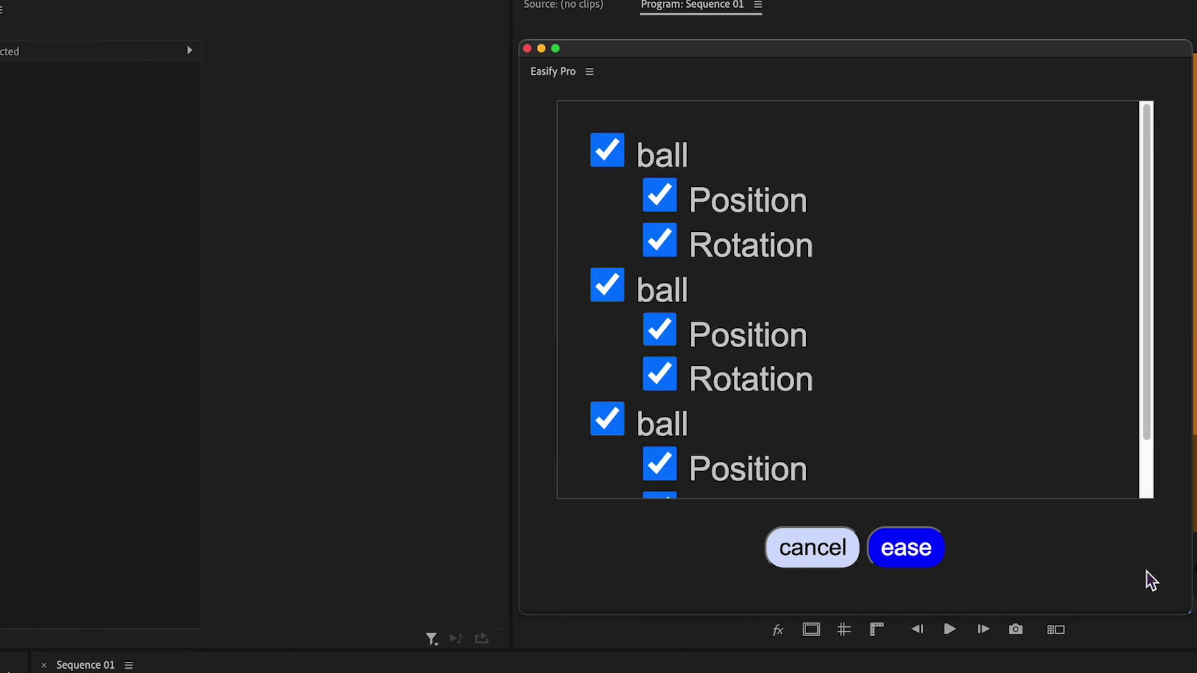
pyautogui.scroll(-3, 932, 355)
pyautogui.scroll(3, 814, 349)
pyautogui.click(594, 288)
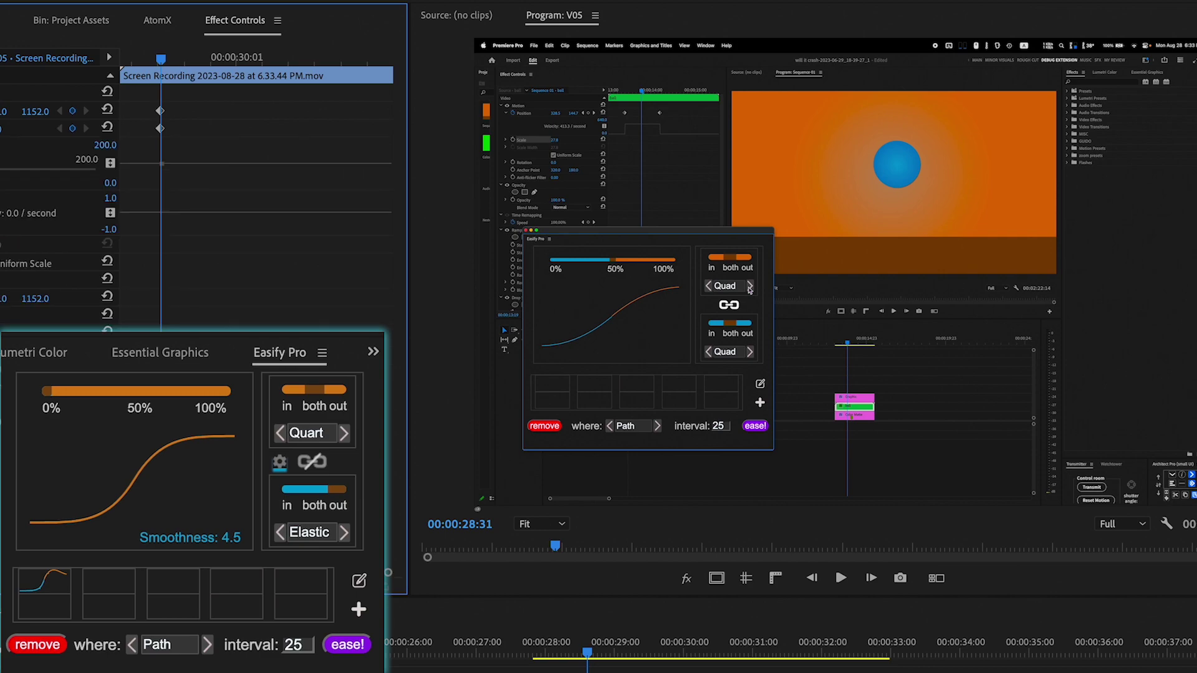
# Step: Scale up the screen recording clip, shift it right, and play back the zoom
pyautogui.click(38, 92)
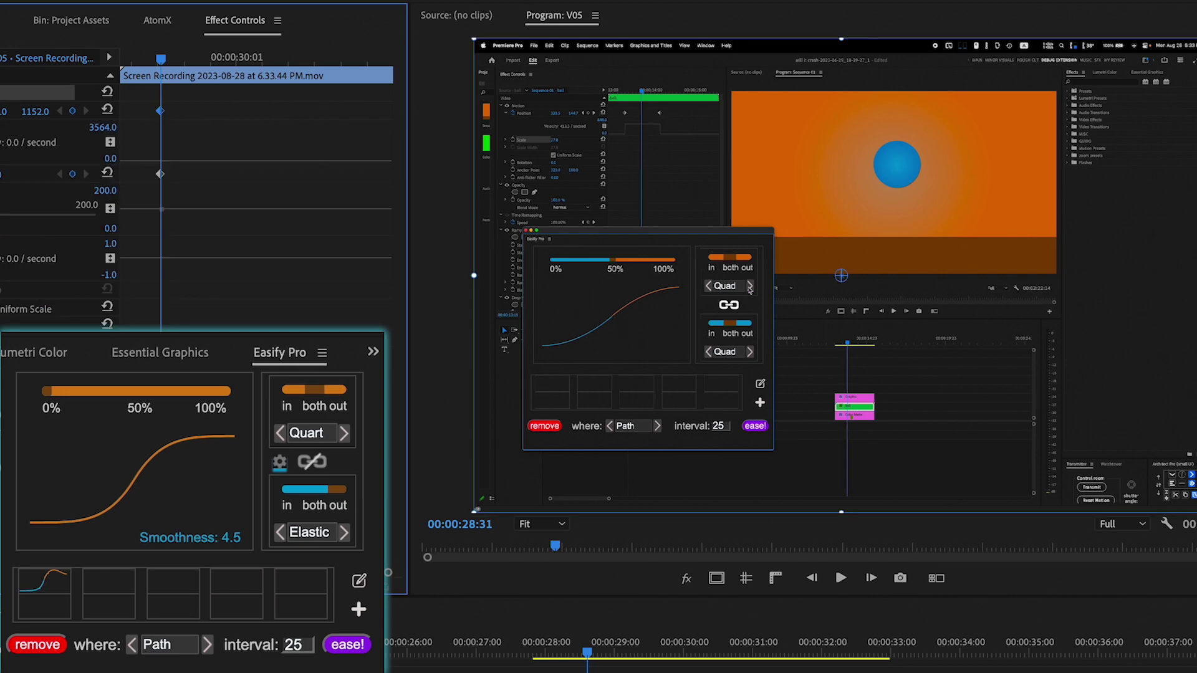
pyautogui.press('space')
pyautogui.press('space')
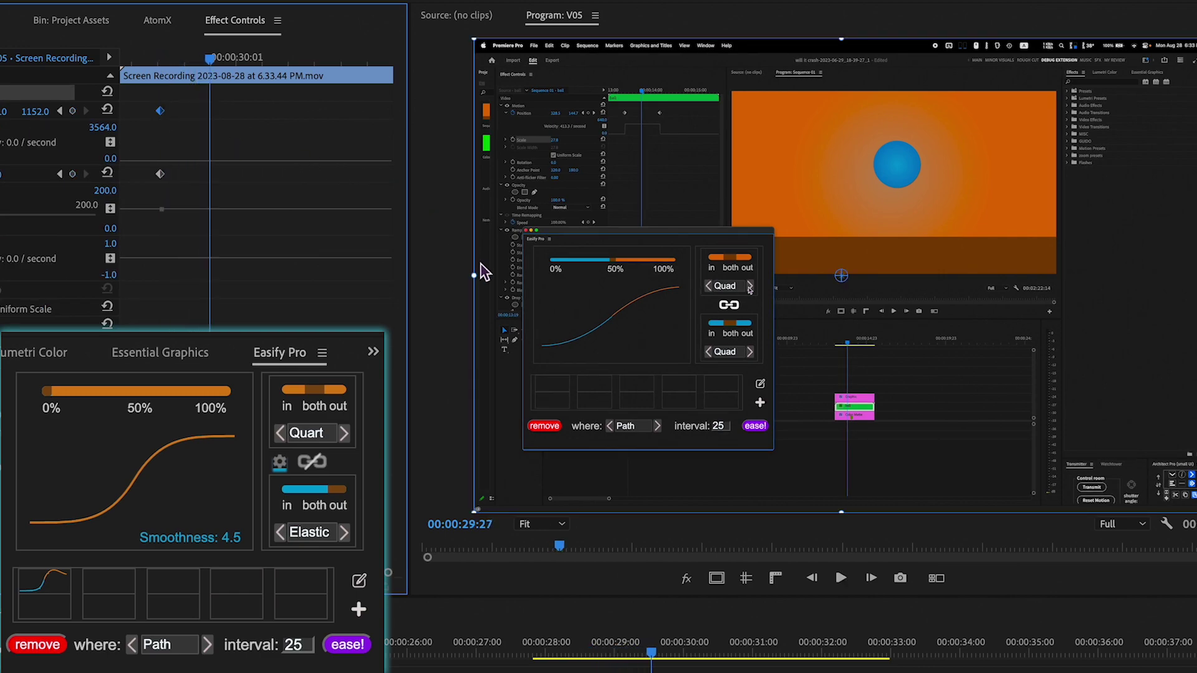
pyautogui.moveTo(478, 278); pyautogui.dragTo(293, 299)
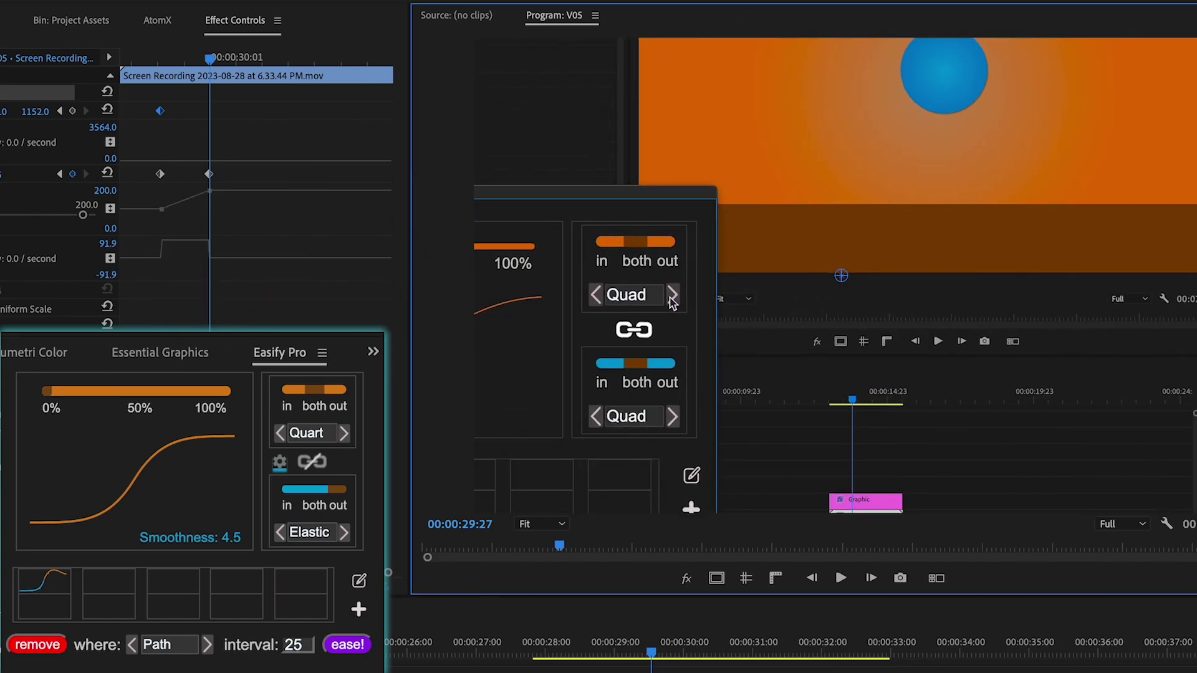
pyautogui.moveTo(555, 387); pyautogui.dragTo(890, 308)
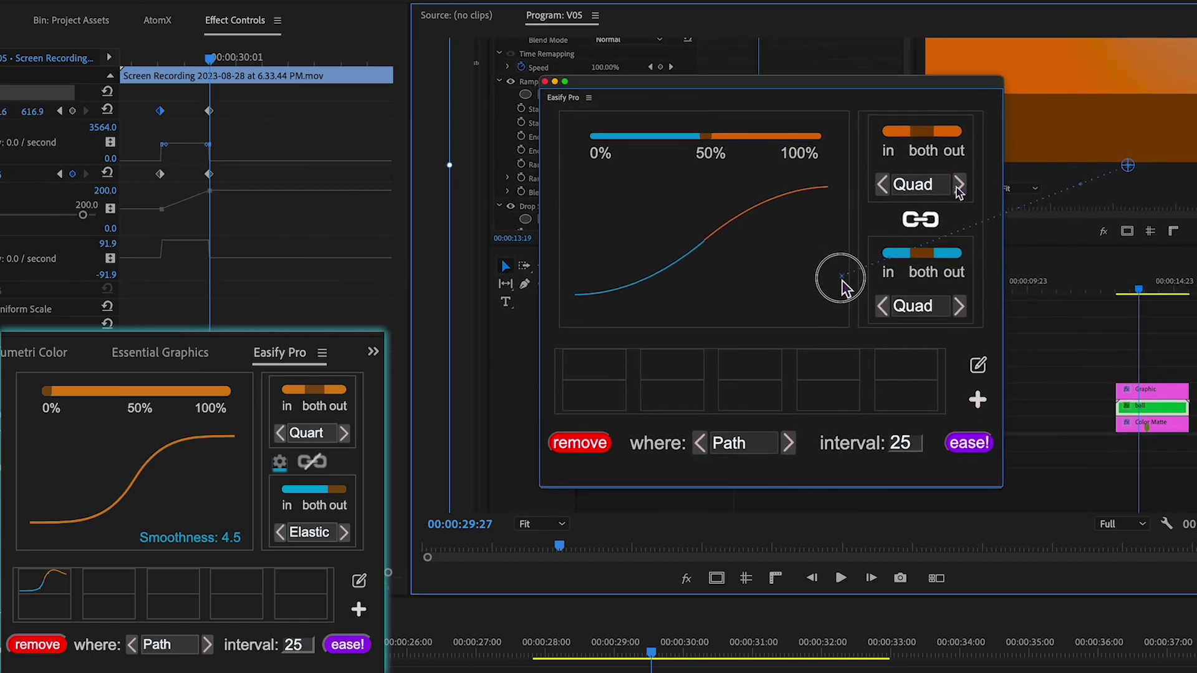
pyautogui.click(160, 74)
pyautogui.press('space')
pyautogui.press('space')
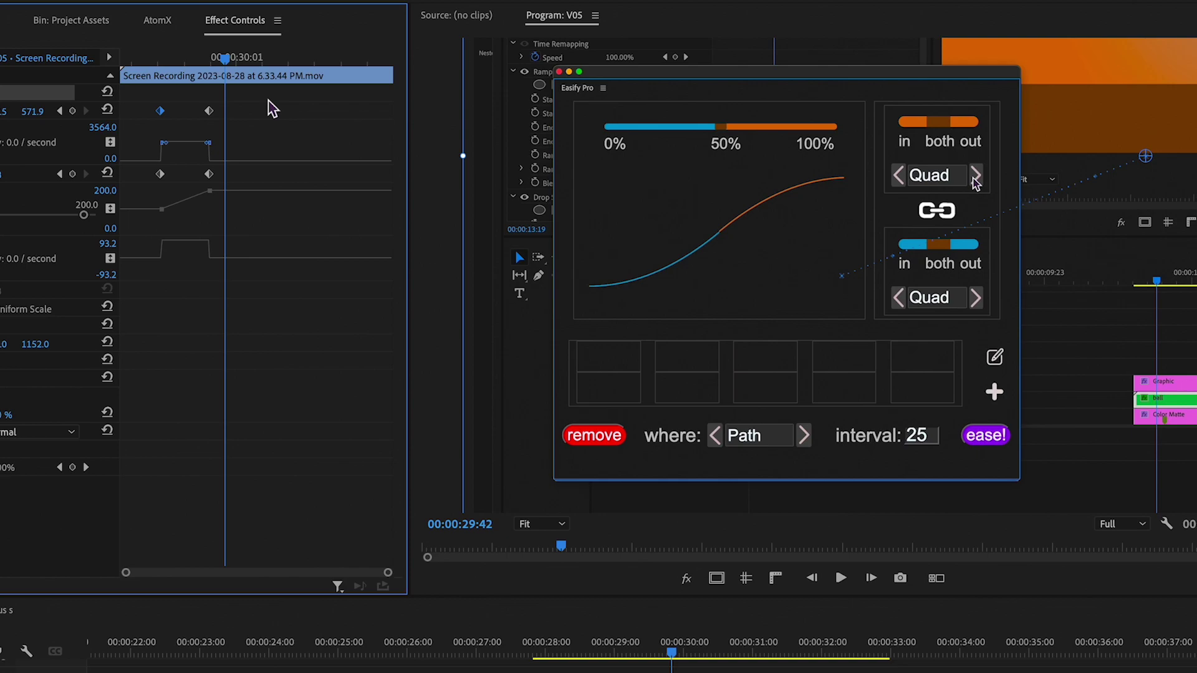
# Step: Ease the four new Position and Scale keyframes, preview them, then revert to linear
pyautogui.moveTo(266, 97); pyautogui.dragTo(150, 226)
pyautogui.click(187, 58)
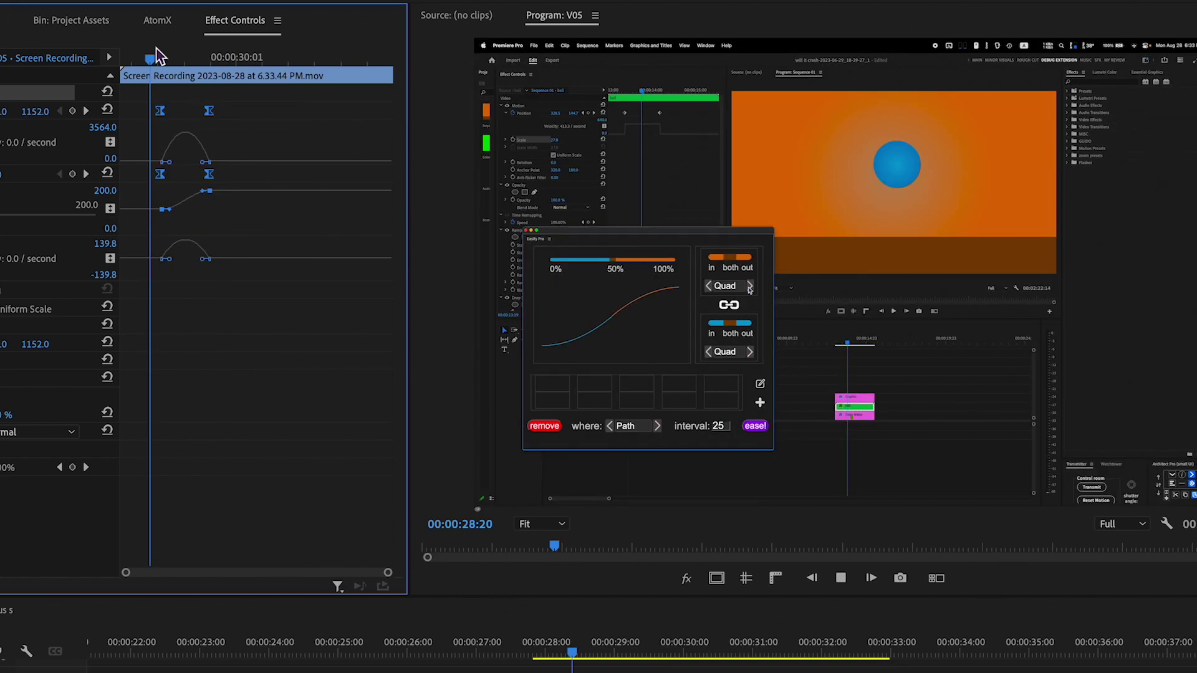
pyautogui.click(203, 631)
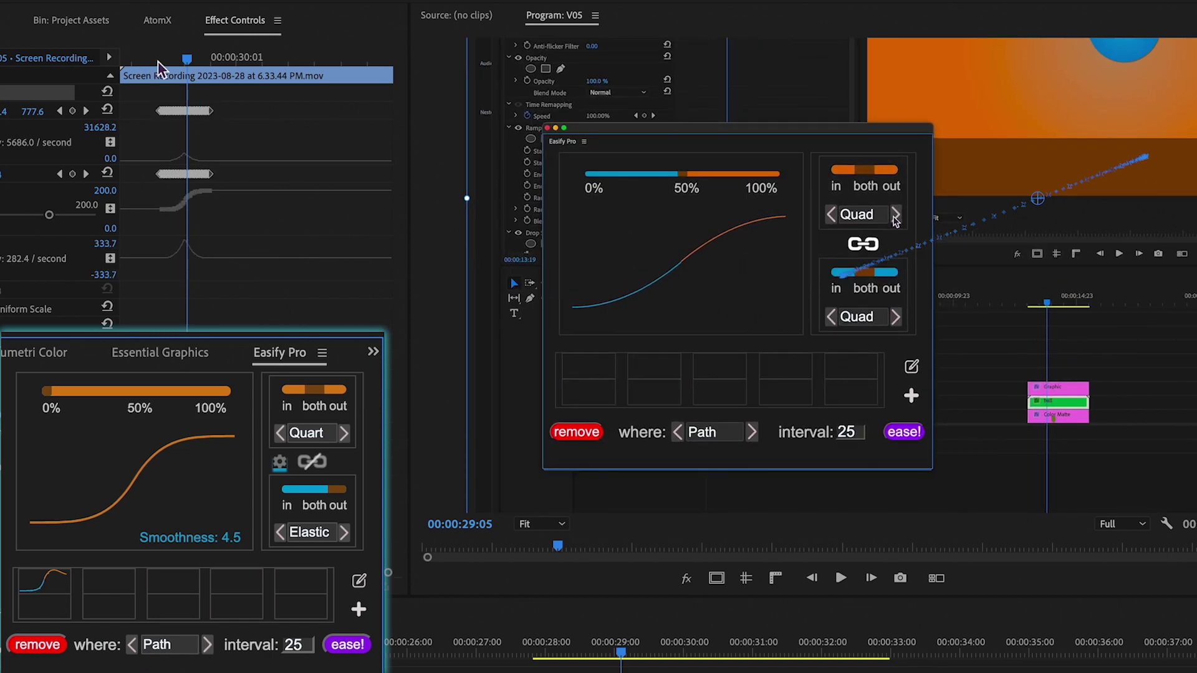
pyautogui.press('space')
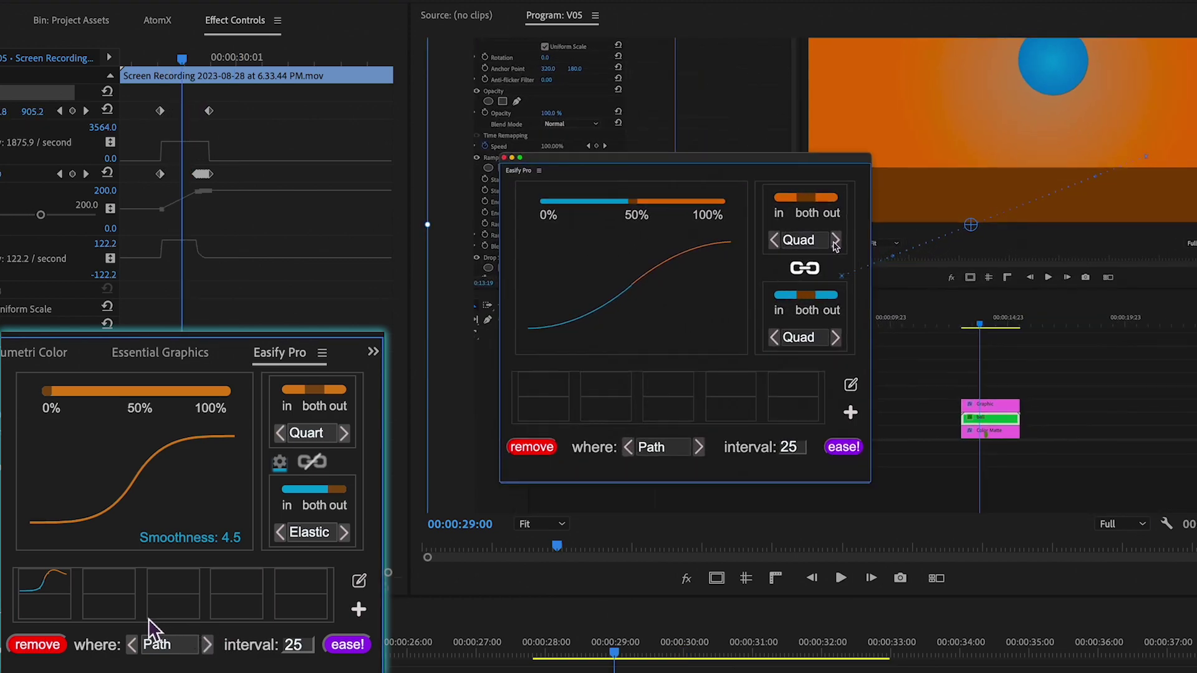
pyautogui.hotkey('ctrl', 'z')
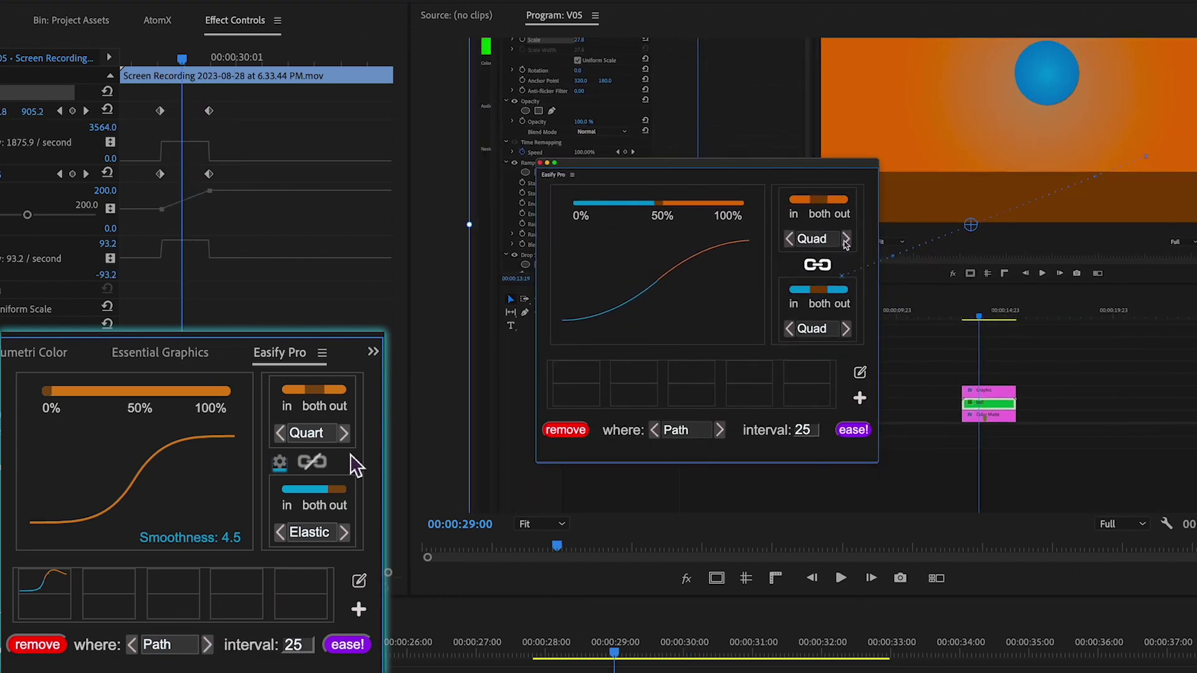
# Step: Switch the top ease from Quint to Circ, re-ease Position and Scale, and replay
pyautogui.click(343, 433)
pyautogui.click(347, 645)
pyautogui.click(222, 633)
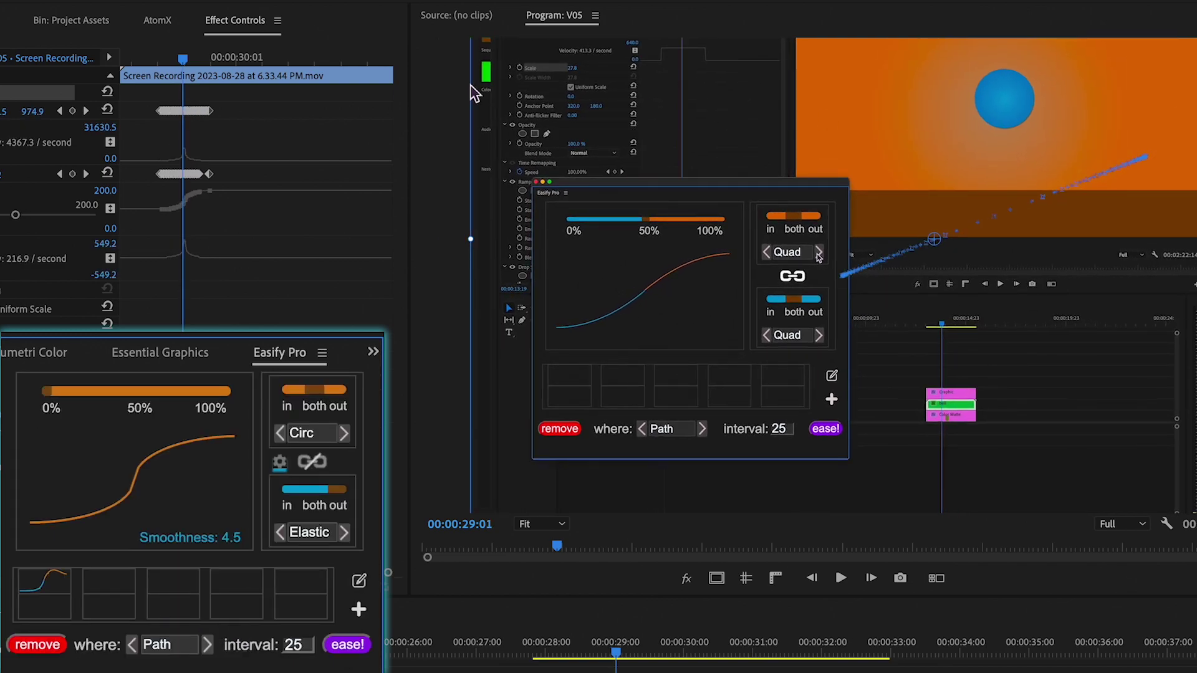
pyautogui.press('space')
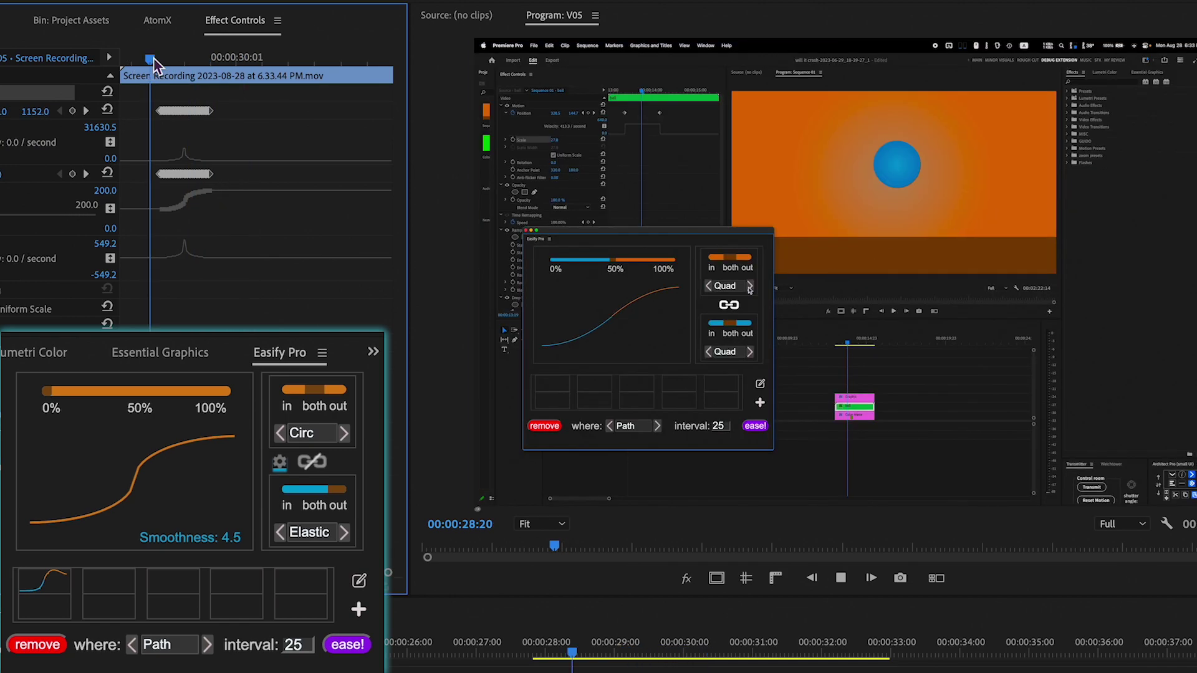
pyautogui.click(155, 61)
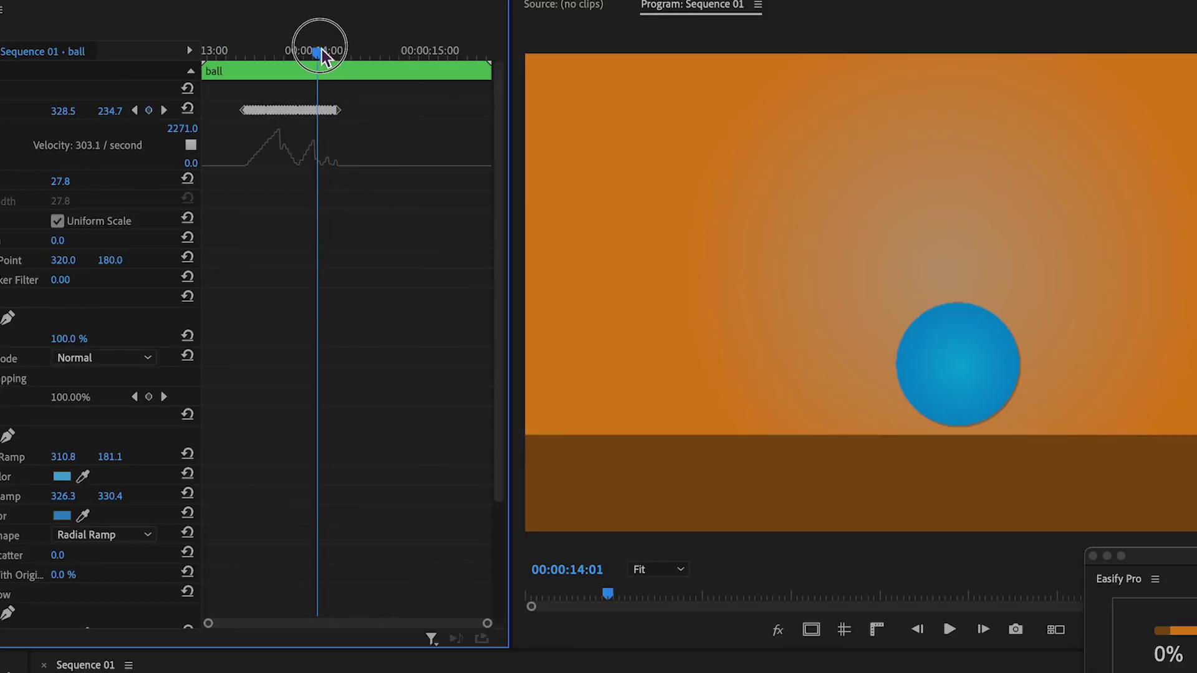
# Step: Scrub the ball animation and strip easing from the ball clips' Position and Rotation keyframes
pyautogui.moveTo(321, 54); pyautogui.dragTo(293, 52)
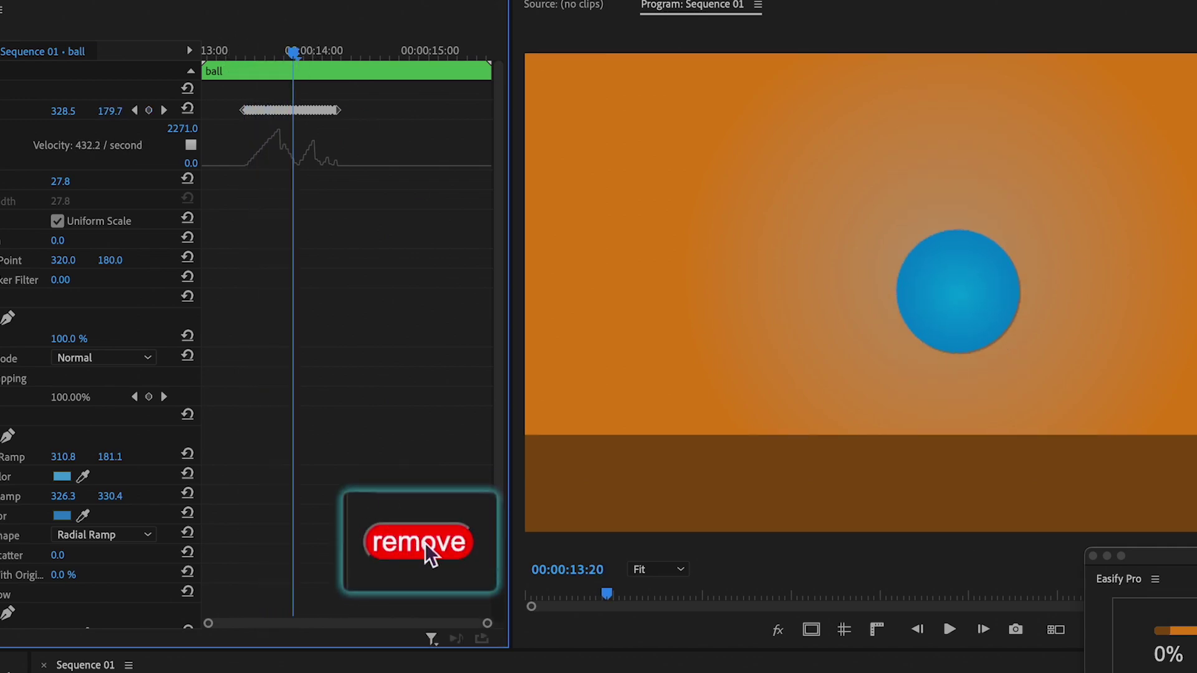
pyautogui.click(580, 570)
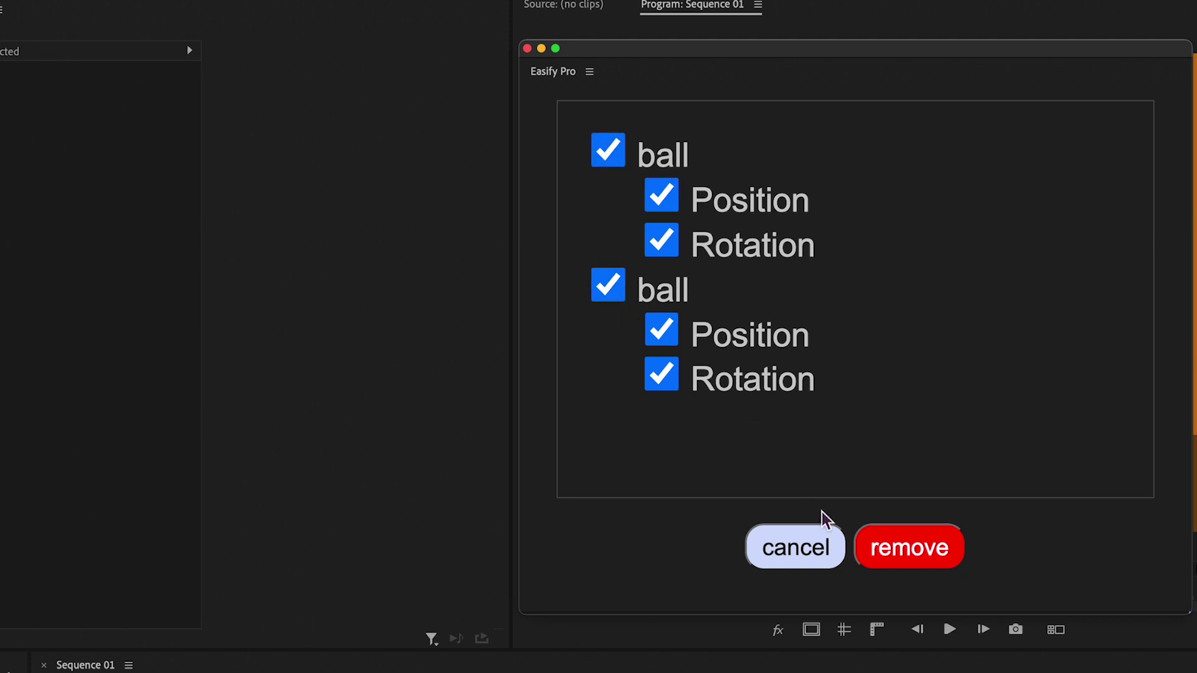
pyautogui.click(910, 550)
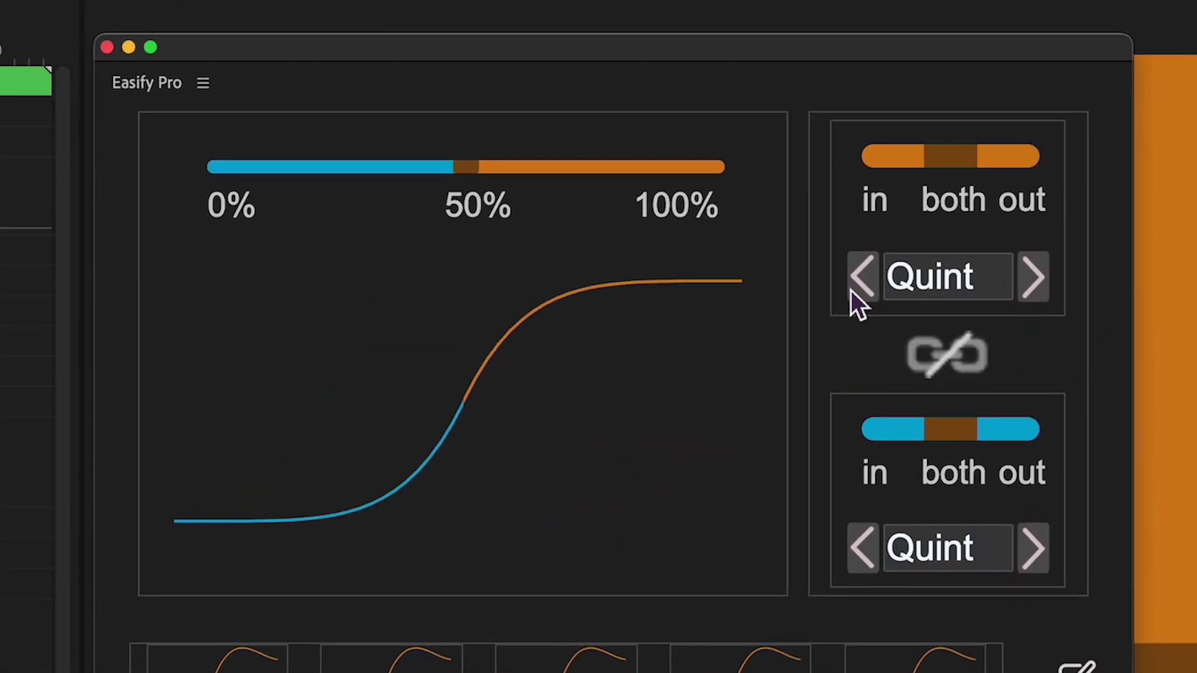
# Step: Step the top ease back to Sine, then forward through several ease types
pyautogui.click(860, 274)
pyautogui.click(860, 274)
pyautogui.click(860, 274)
pyautogui.click(860, 274)
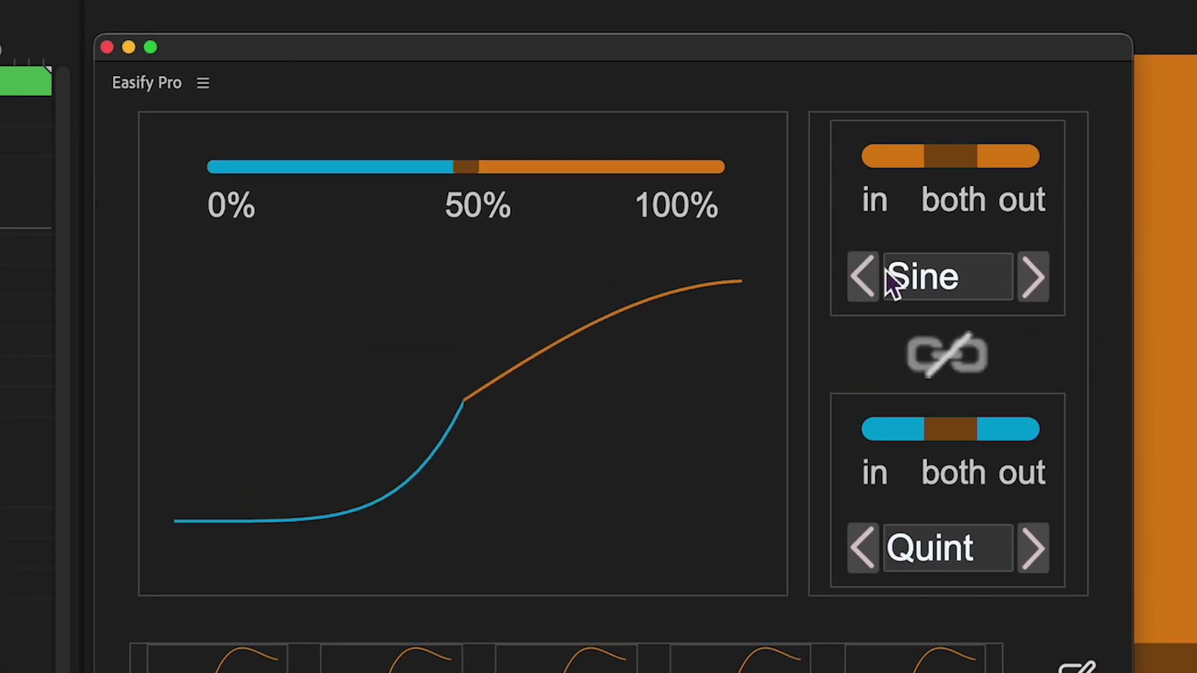
pyautogui.click(1034, 275)
pyautogui.click(1035, 274)
pyautogui.click(1035, 274)
pyautogui.click(1034, 274)
pyautogui.click(1034, 274)
pyautogui.click(1034, 274)
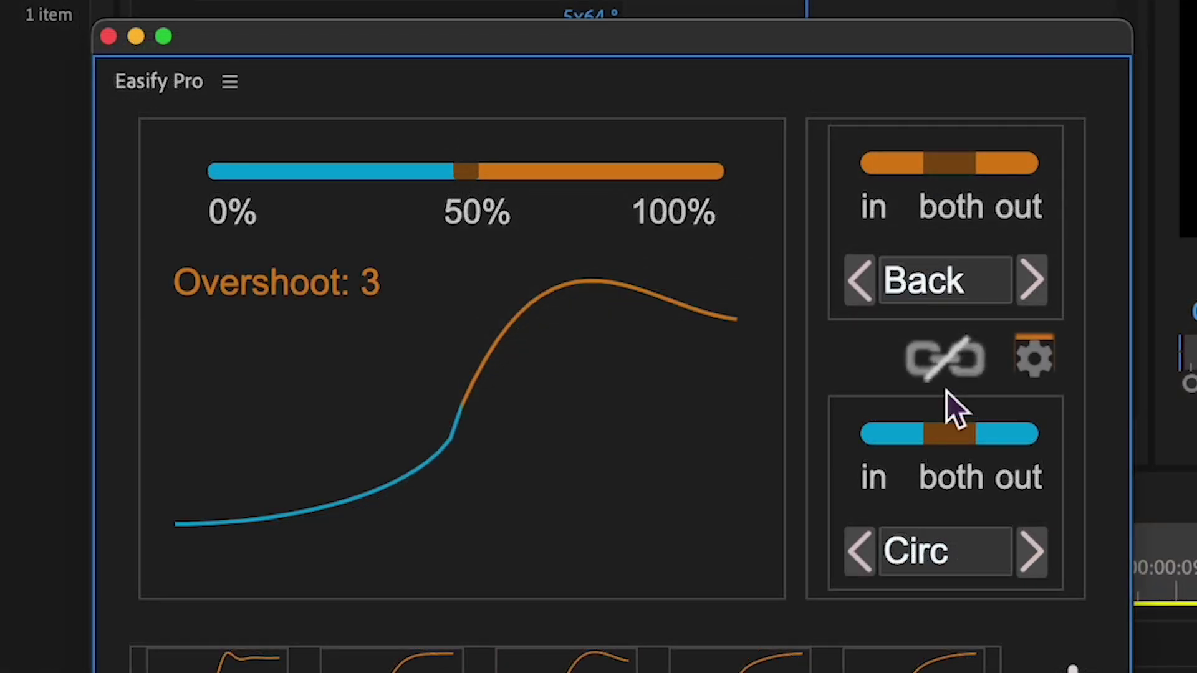
# Step: Link both halves, move the in/out split to 0%, and step the linked ease to Back
pyautogui.click(946, 373)
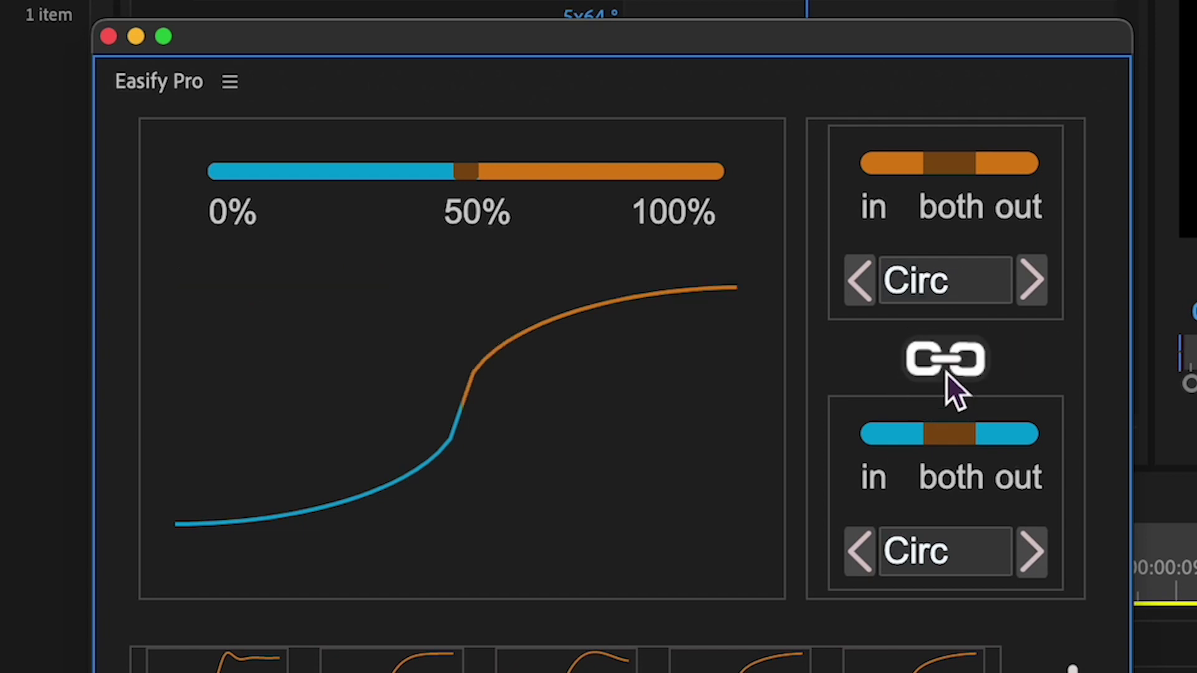
pyautogui.click(855, 287)
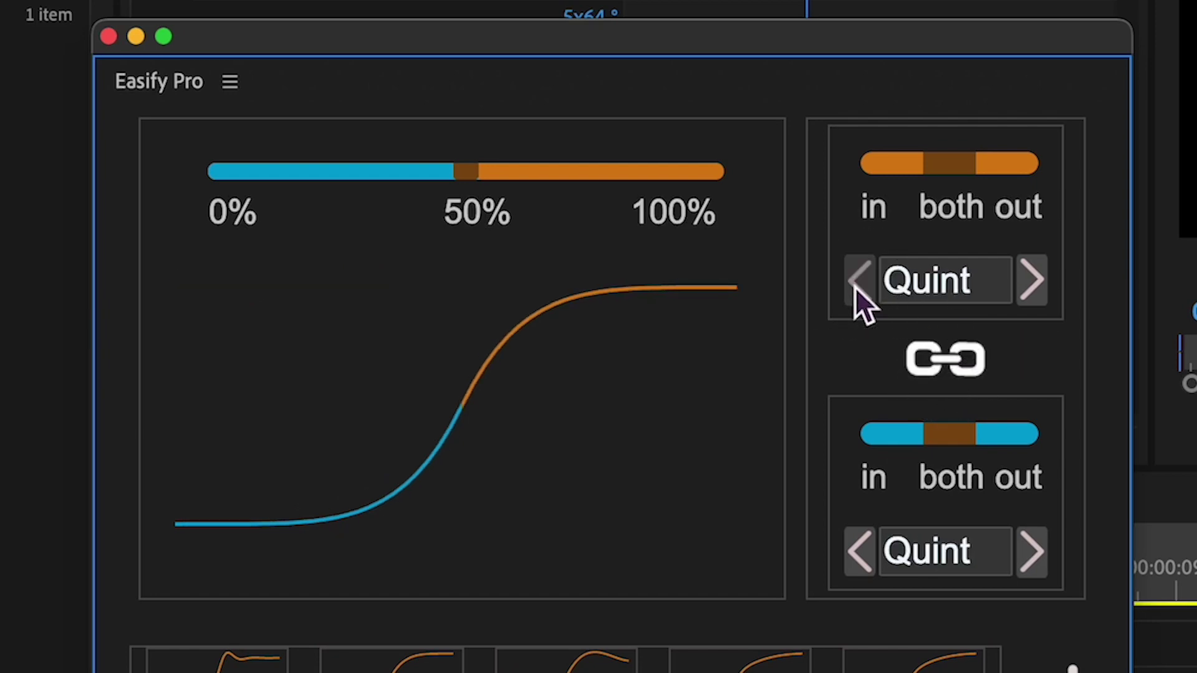
pyautogui.click(855, 287)
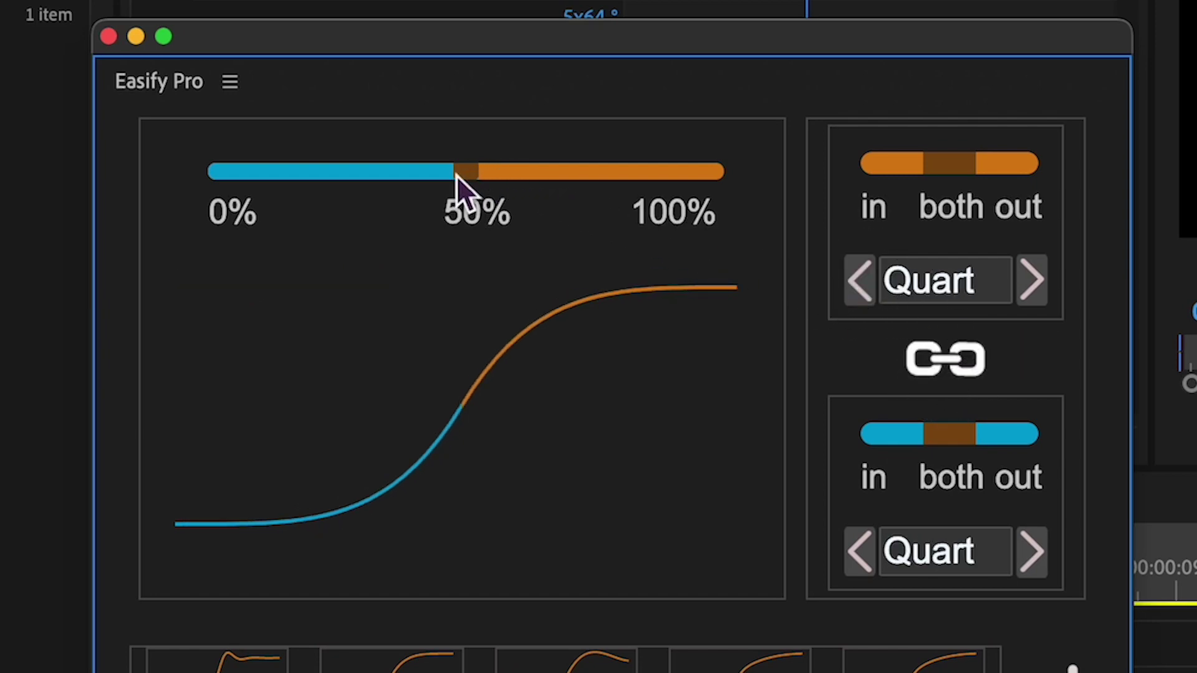
pyautogui.moveTo(459, 180); pyautogui.dragTo(119, 192)
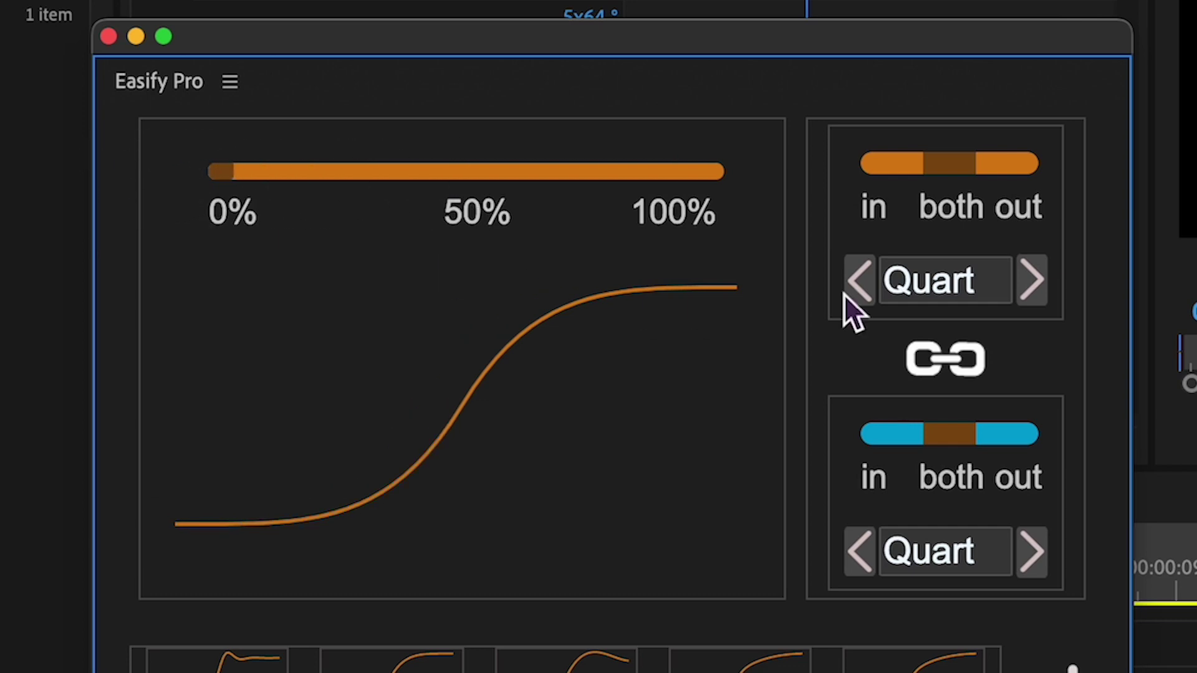
pyautogui.click(1049, 285)
pyautogui.click(1049, 286)
pyautogui.click(1049, 285)
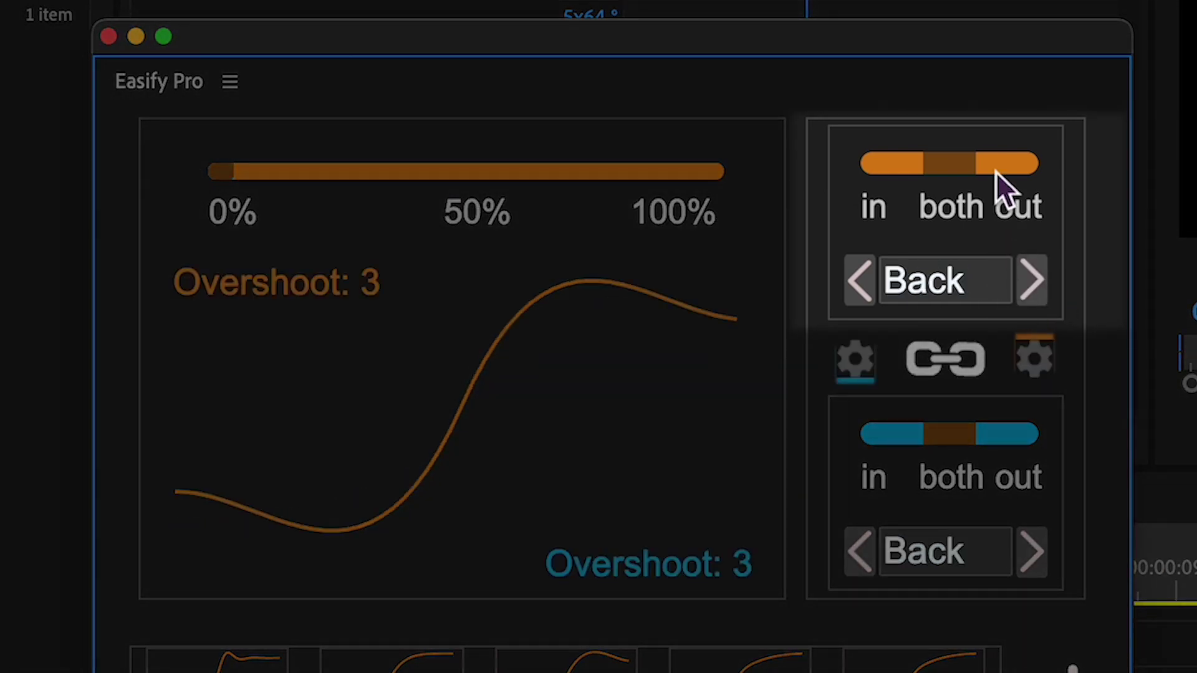
pyautogui.moveTo(996, 172); pyautogui.dragTo(1018, 165)
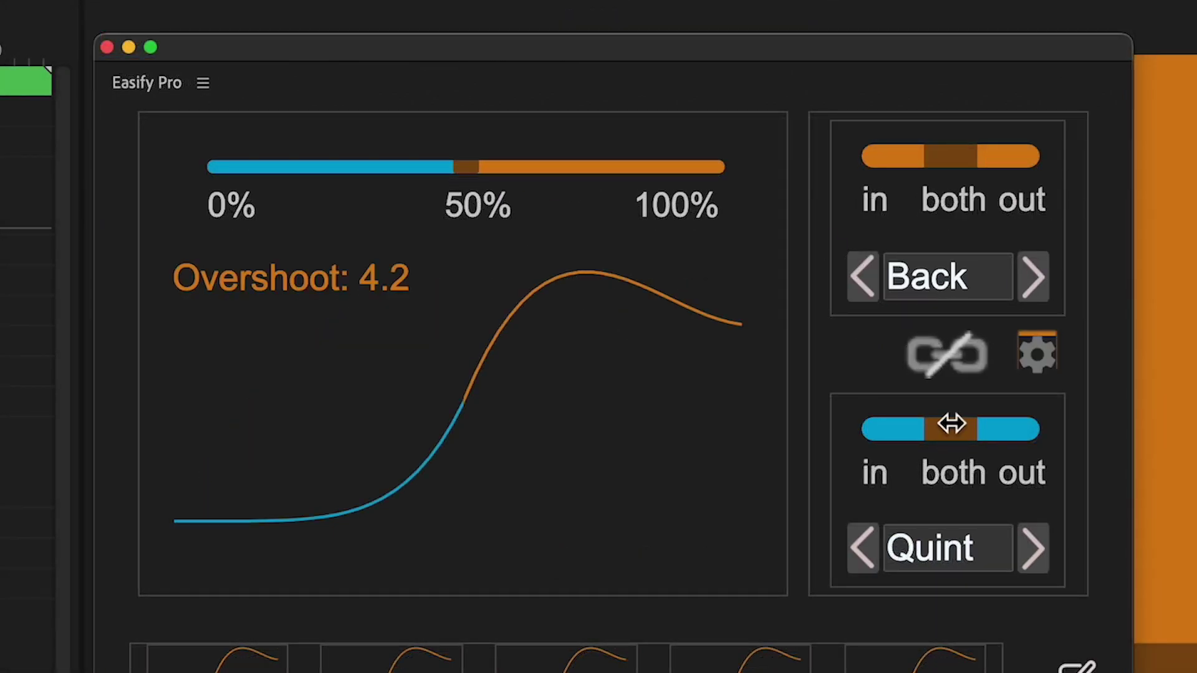
# Step: Try Expo, Elastic, Circ and Back on the halves and move the split to about 40%
pyautogui.click(1034, 549)
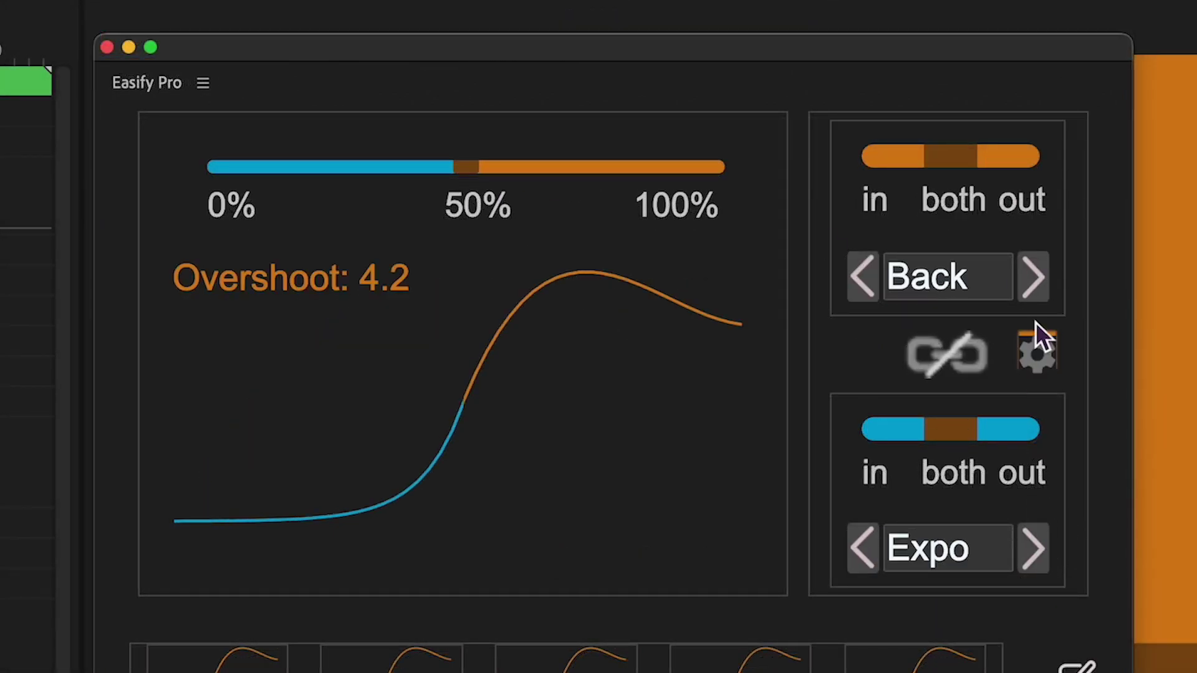
pyautogui.click(1031, 284)
pyautogui.click(1030, 557)
pyautogui.click(1046, 559)
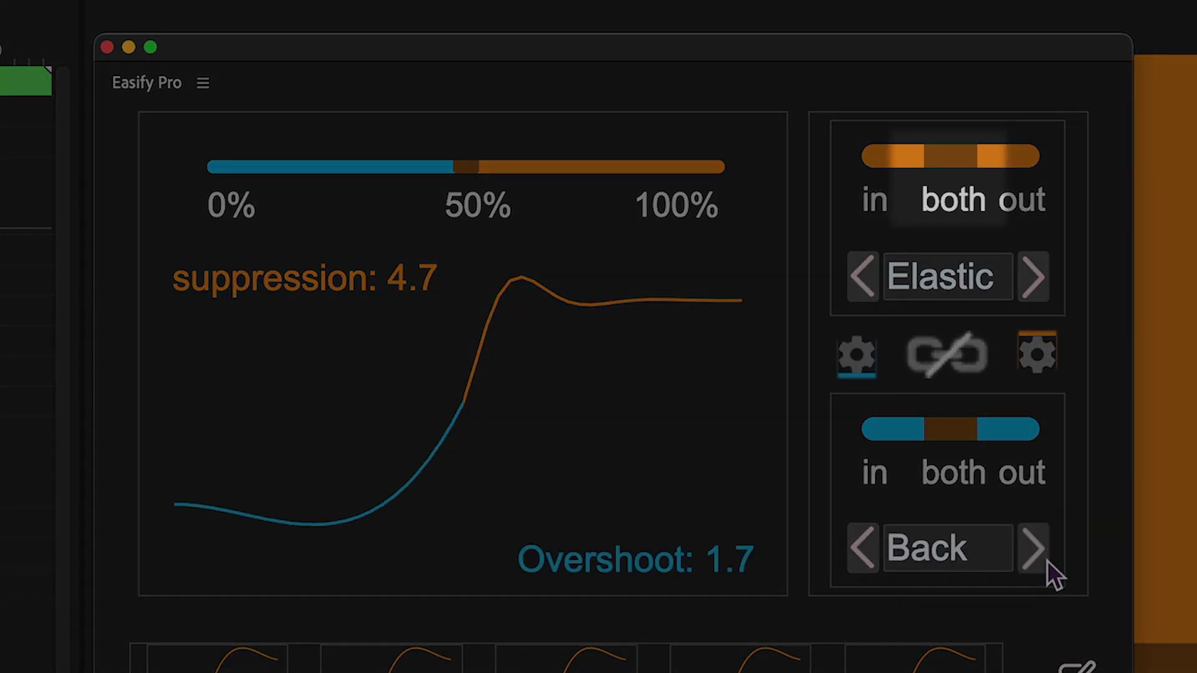
pyautogui.moveTo(472, 169)
pyautogui.mouseDown()
pyautogui.moveTo(416, 181)
pyautogui.moveTo(479, 182)
pyautogui.mouseUp()
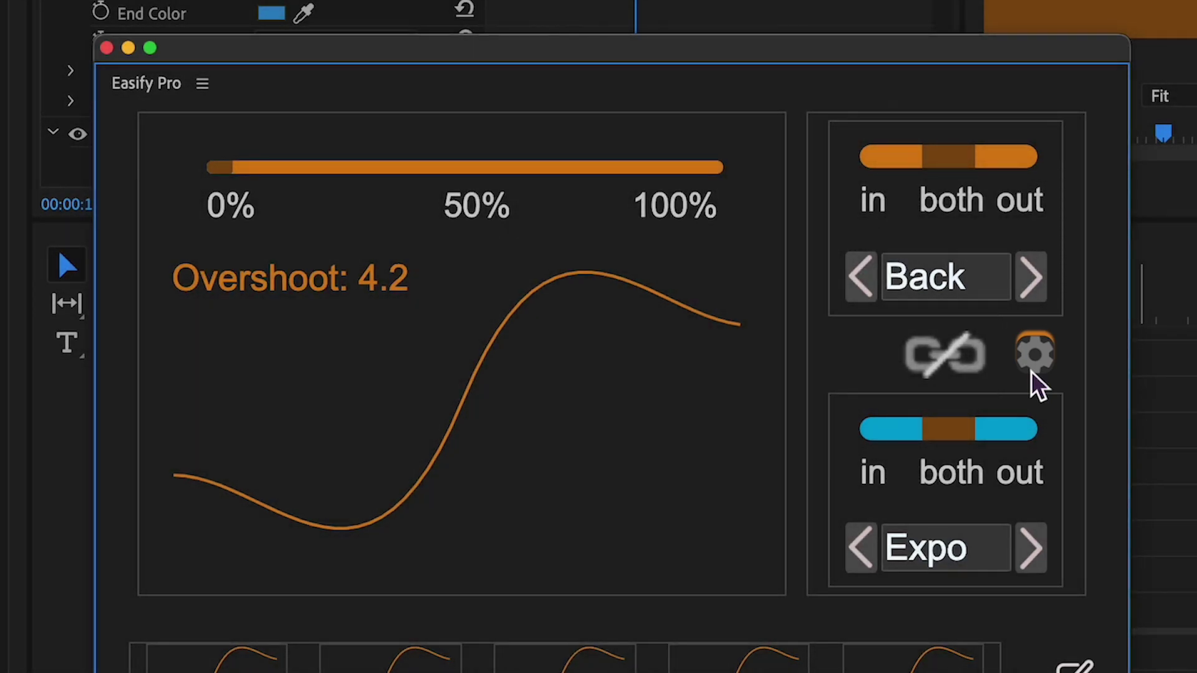
# Step: Vary the Back ease overshoot from 5.4 down to 1.1
pyautogui.click(1033, 359)
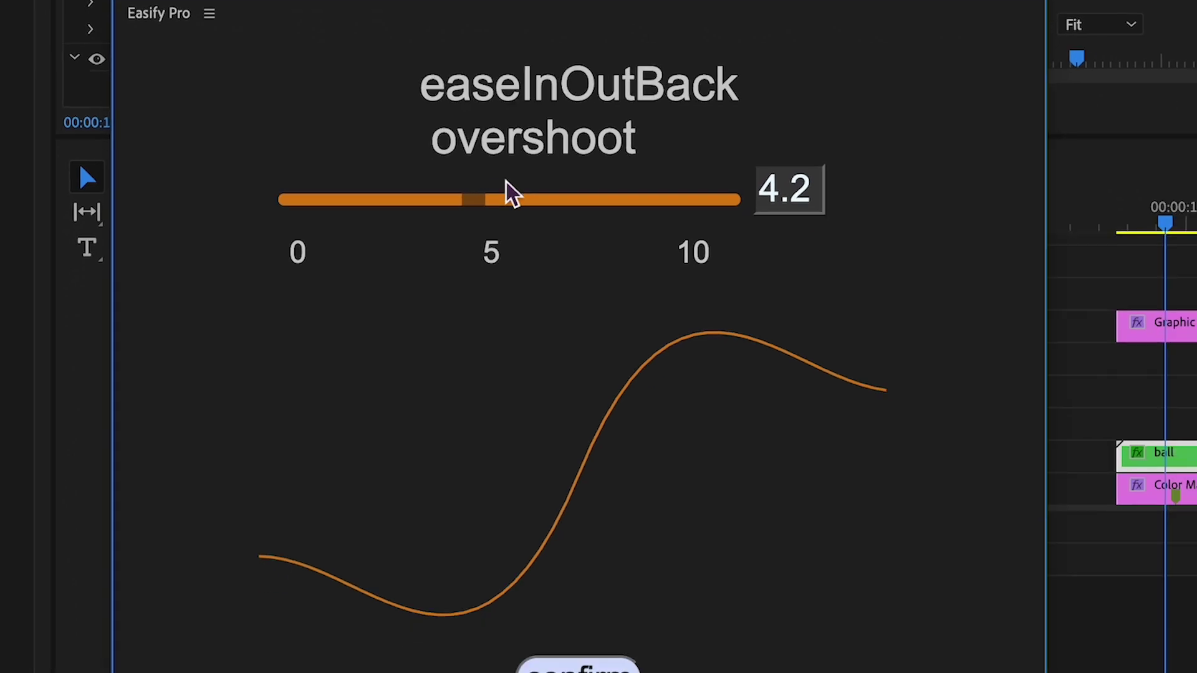
pyautogui.moveTo(484, 321); pyautogui.dragTo(550, 321)
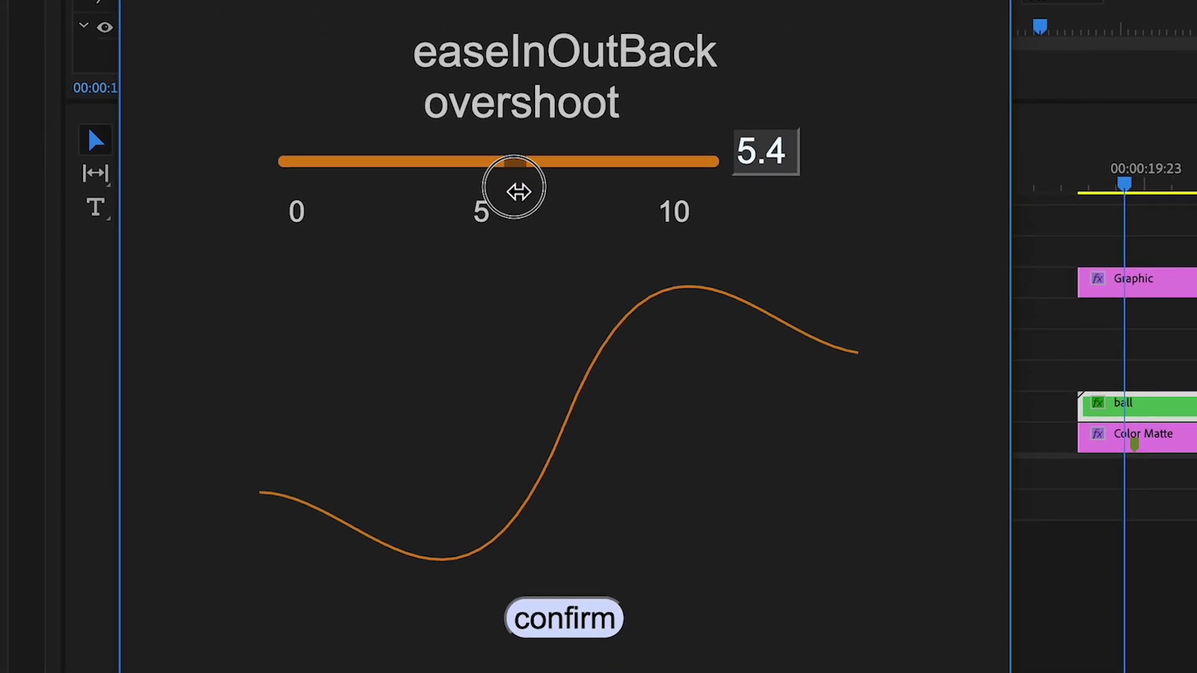
pyautogui.moveTo(515, 189); pyautogui.dragTo(381, 249)
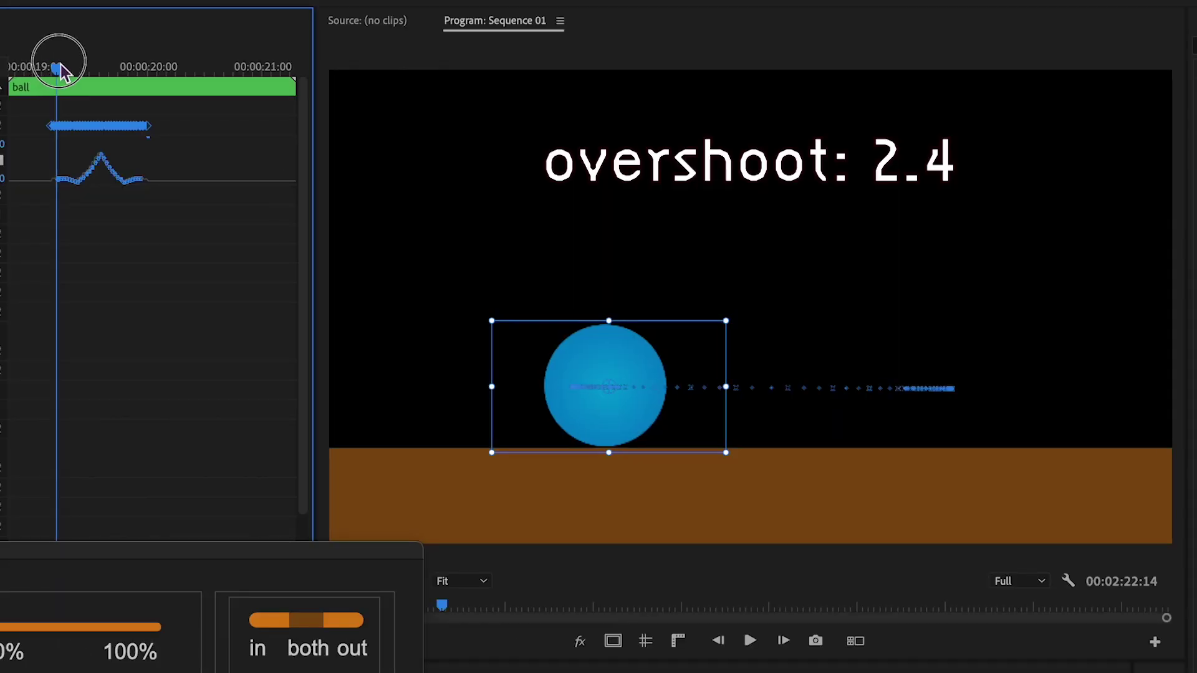
# Step: Replay the ball animation from around 19:17 to check the new overshoot
pyautogui.press('space')
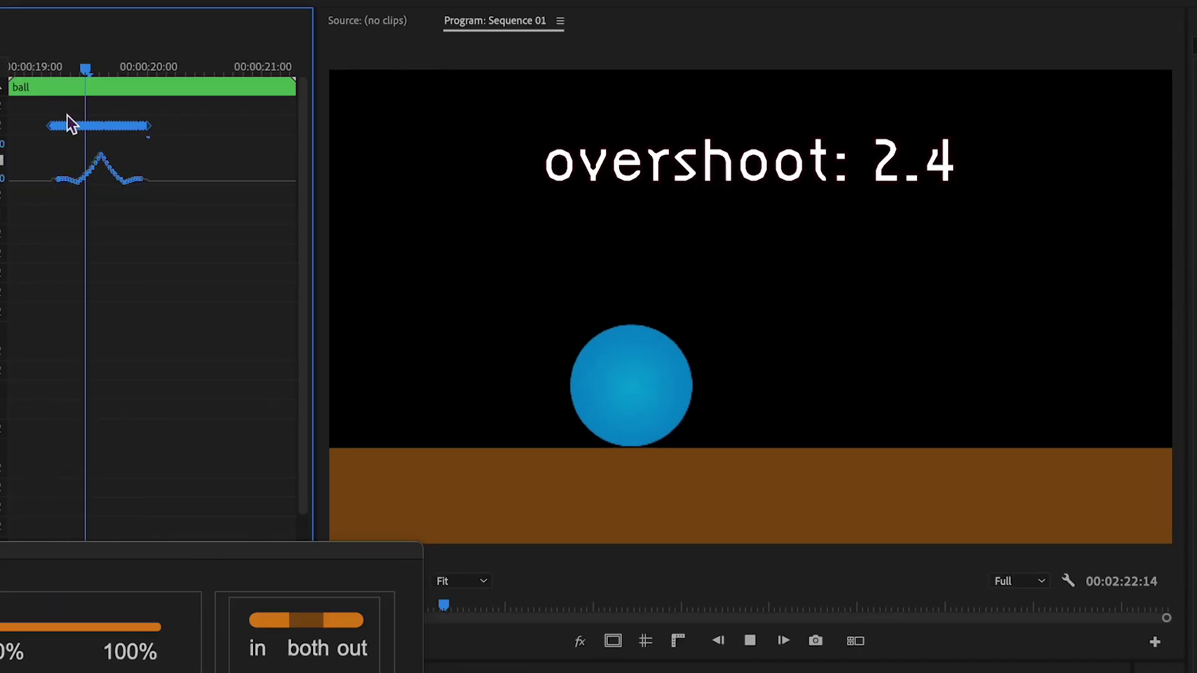
pyautogui.click(100, 67)
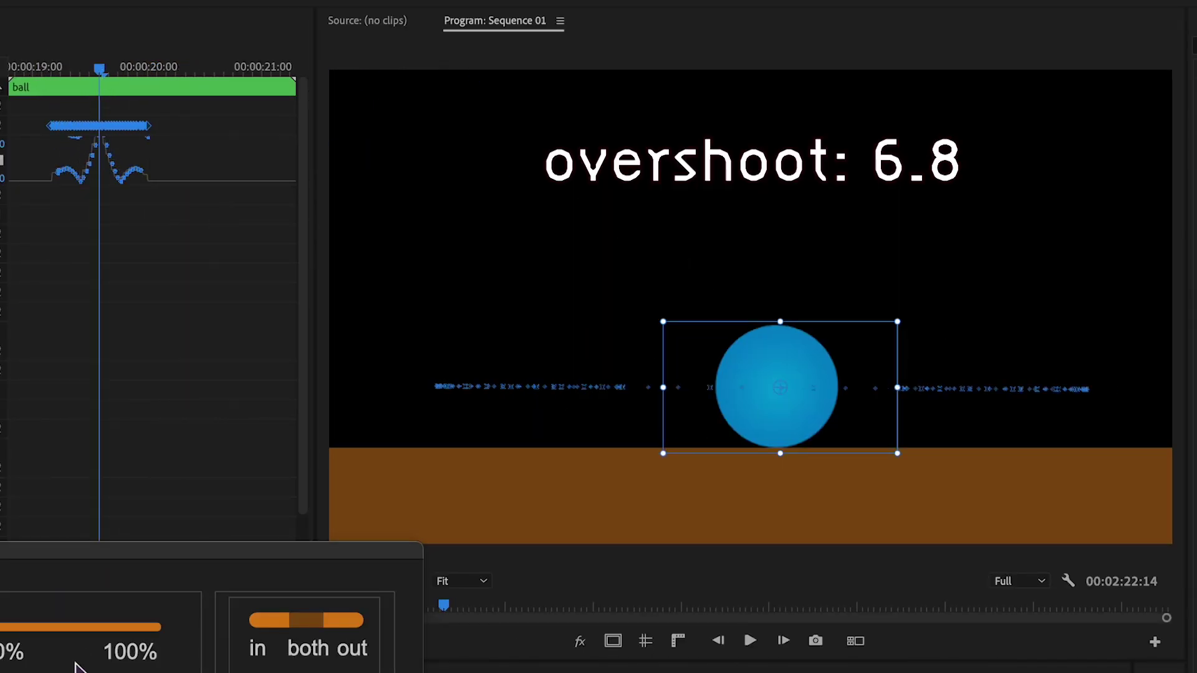
pyautogui.click(54, 66)
pyautogui.press('space')
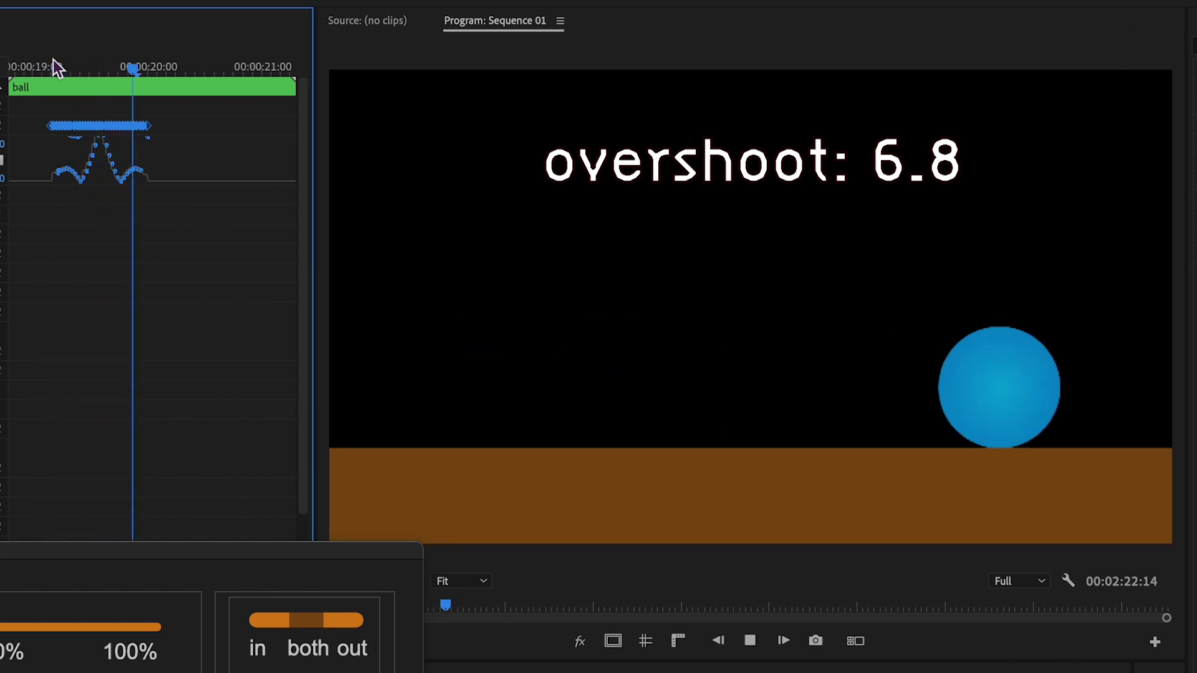
pyautogui.click(53, 74)
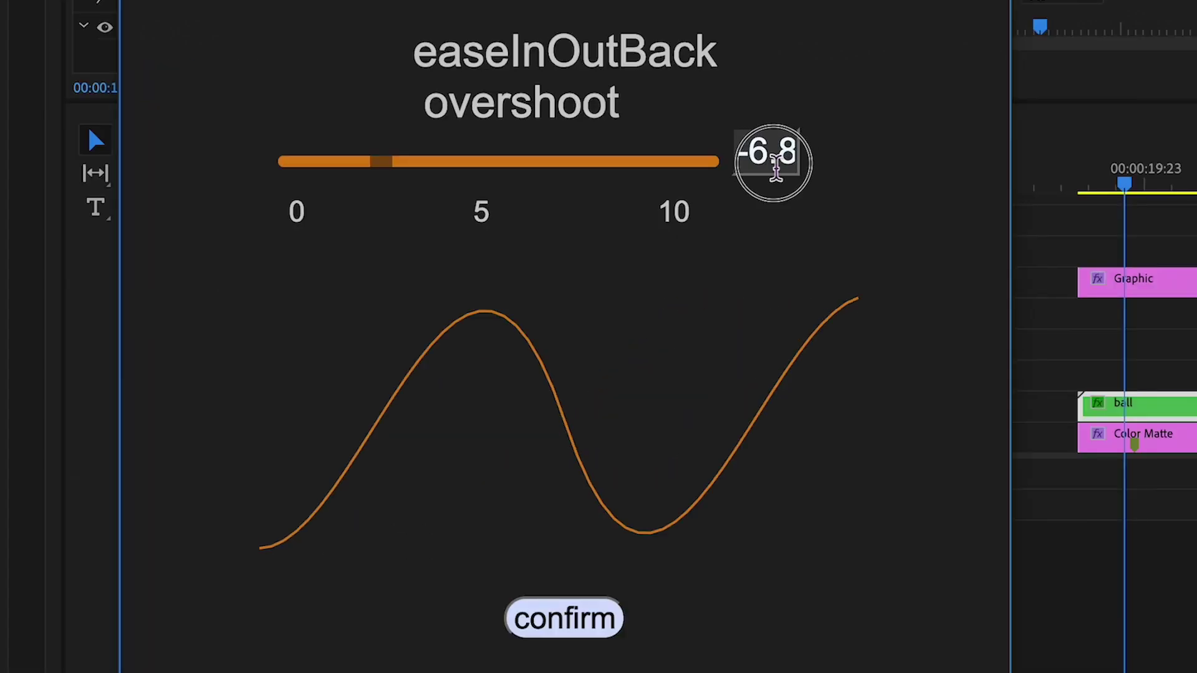
# Step: Scroll the ease settings field to fine-tune its value
pyautogui.scroll(-5, 799, 171)
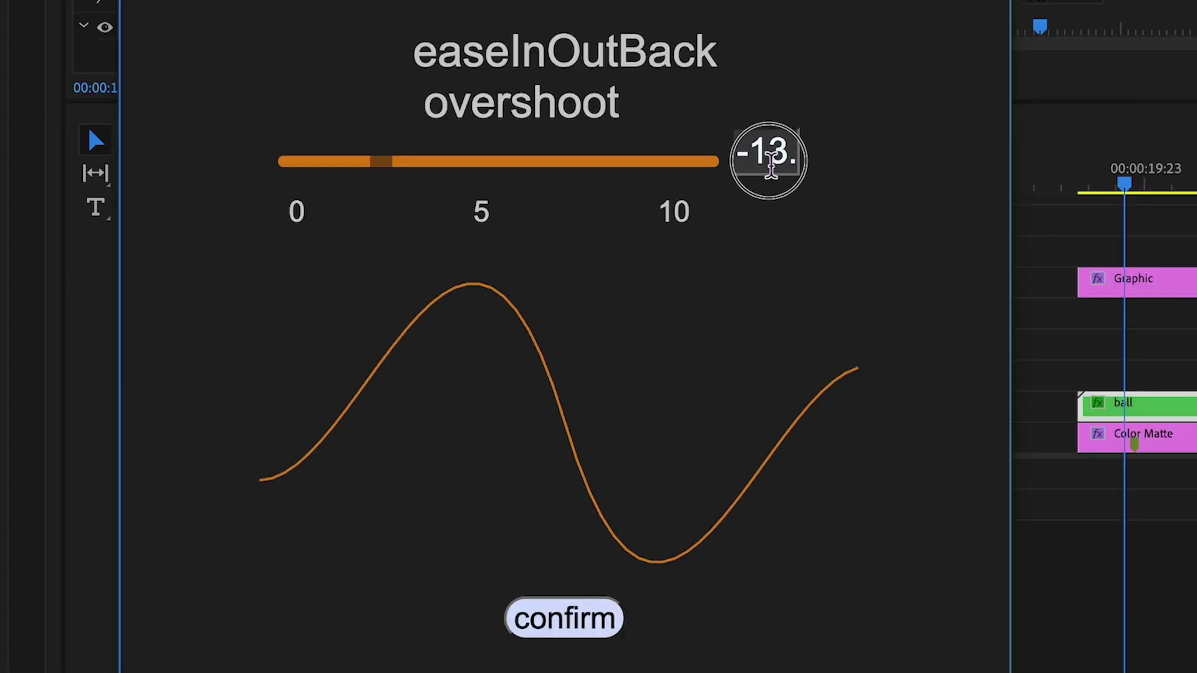
pyautogui.scroll(8, 799, 172)
pyautogui.scroll(6, 800, 172)
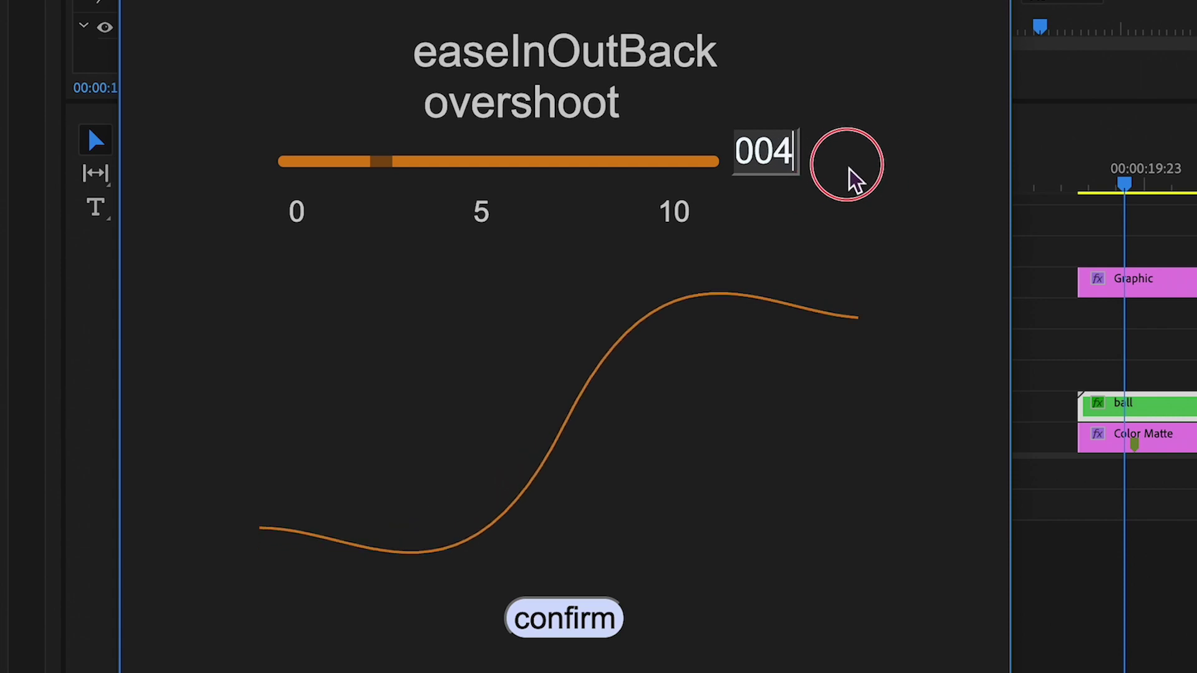
pyautogui.scroll(3, 792, 173)
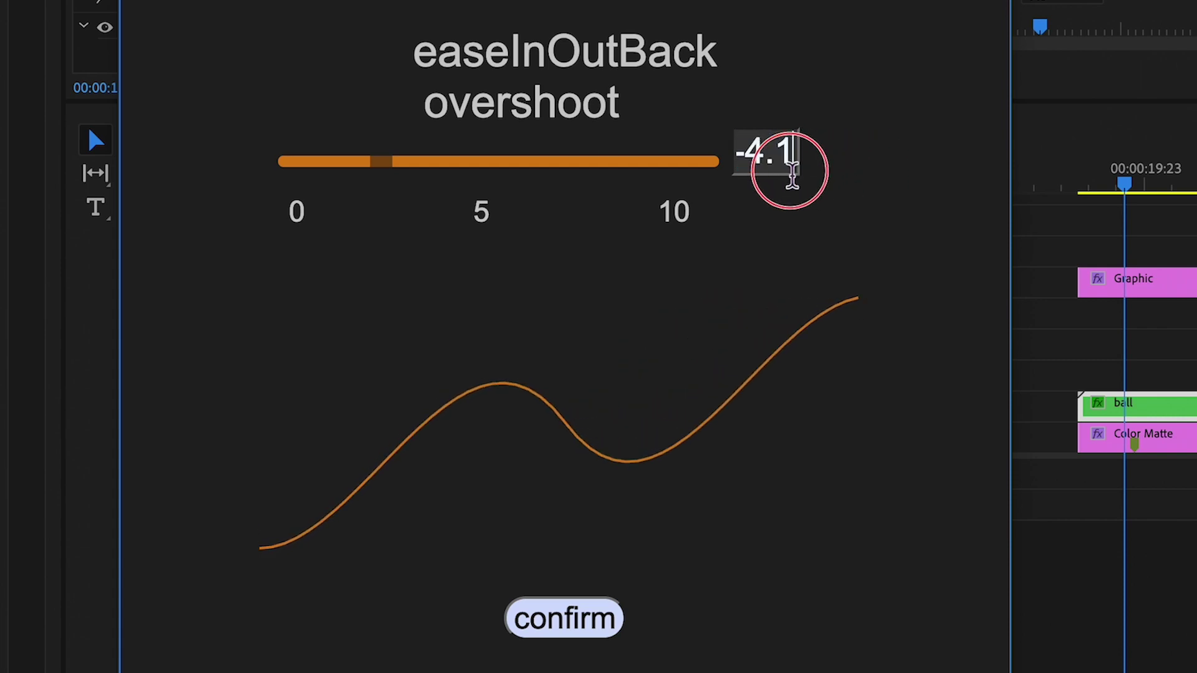
pyautogui.scroll(5, 791, 178)
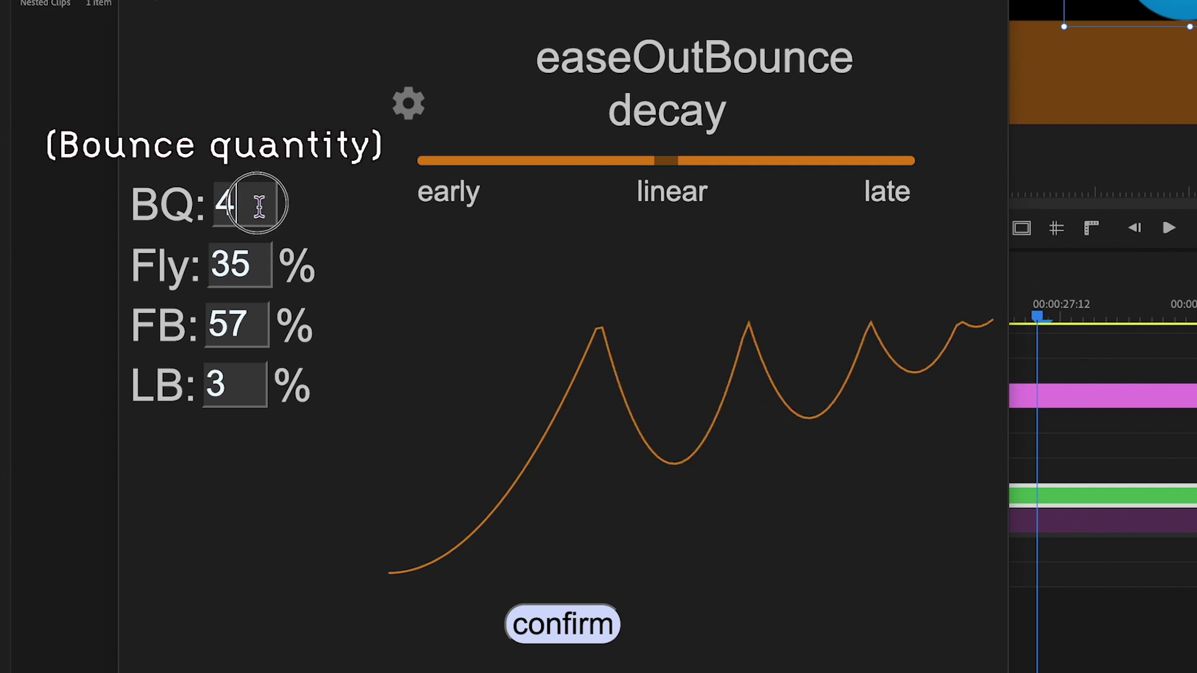
# Step: Set the Bounce ease's LB to 90% with linear decay, giving bounce heights 50, 63, 77, 90
pyautogui.moveTo(258, 268); pyautogui.dragTo(267, 324)
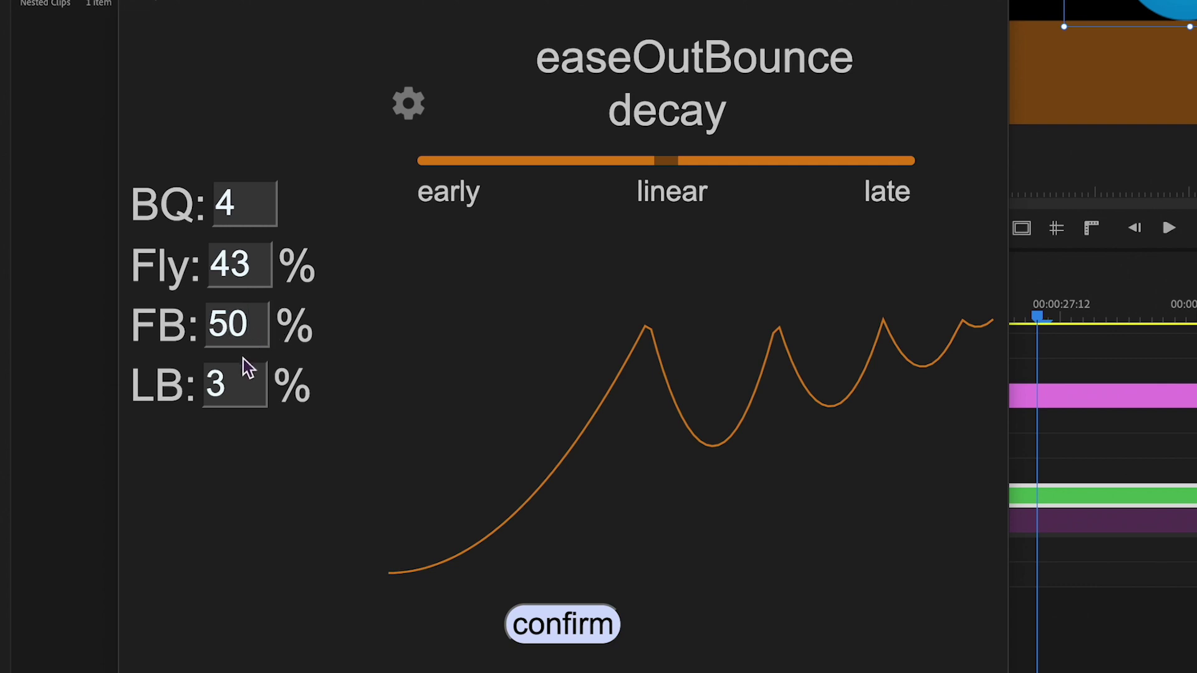
pyautogui.moveTo(253, 377); pyautogui.dragTo(340, 389)
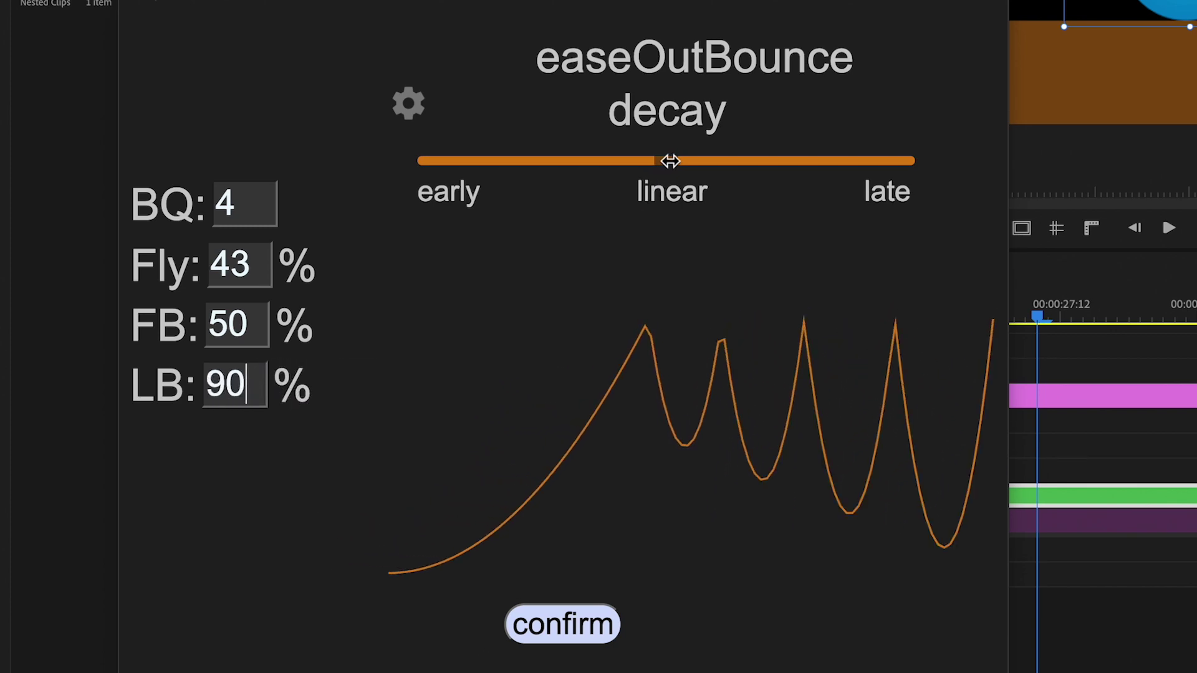
pyautogui.moveTo(665, 161); pyautogui.dragTo(685, 246)
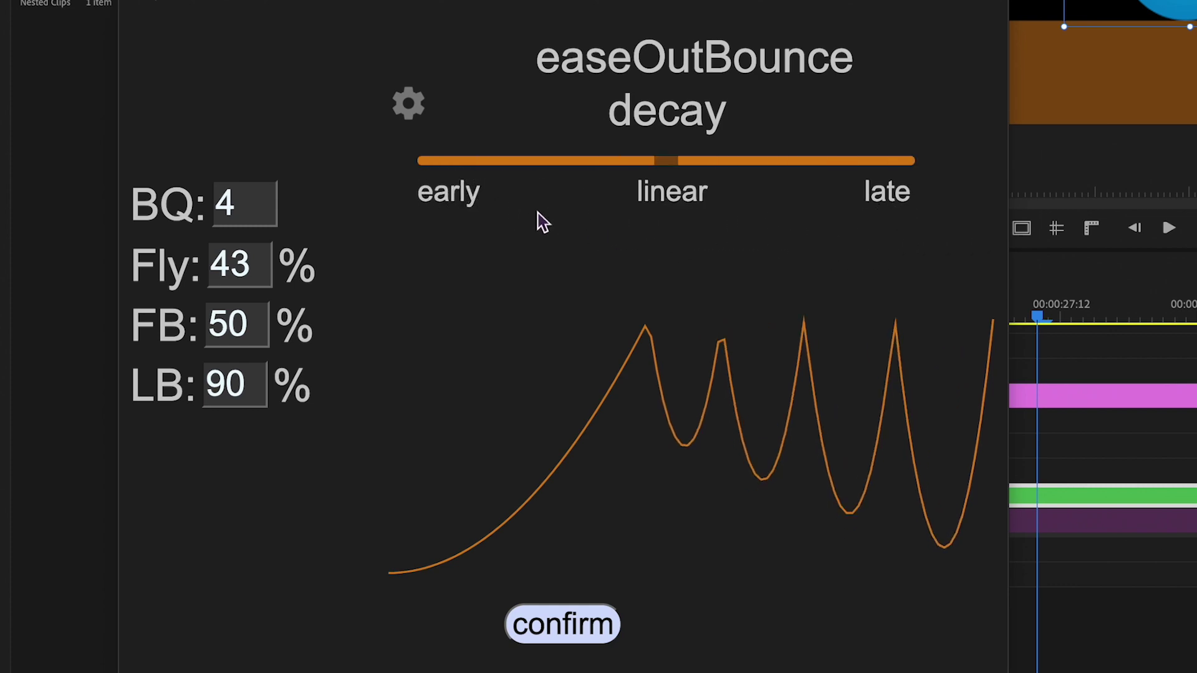
# Step: Set the four individual bounce heights to 92, 44, 64 and 119
pyautogui.click(408, 105)
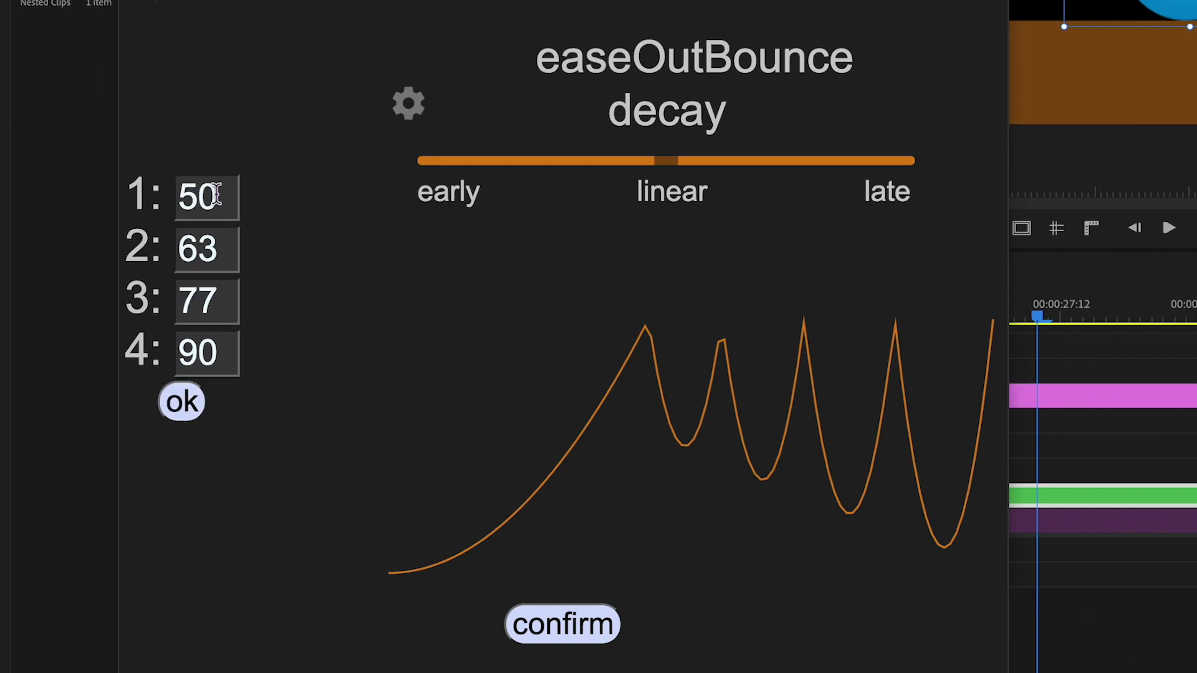
pyautogui.moveTo(215, 195); pyautogui.dragTo(260, 214)
pyautogui.moveTo(215, 248)
pyautogui.mouseDown()
pyautogui.moveTo(195, 246)
pyautogui.moveTo(208, 246)
pyautogui.mouseUp()
pyautogui.moveTo(215, 301); pyautogui.dragTo(206, 303)
pyautogui.moveTo(205, 352); pyautogui.dragTo(257, 366)
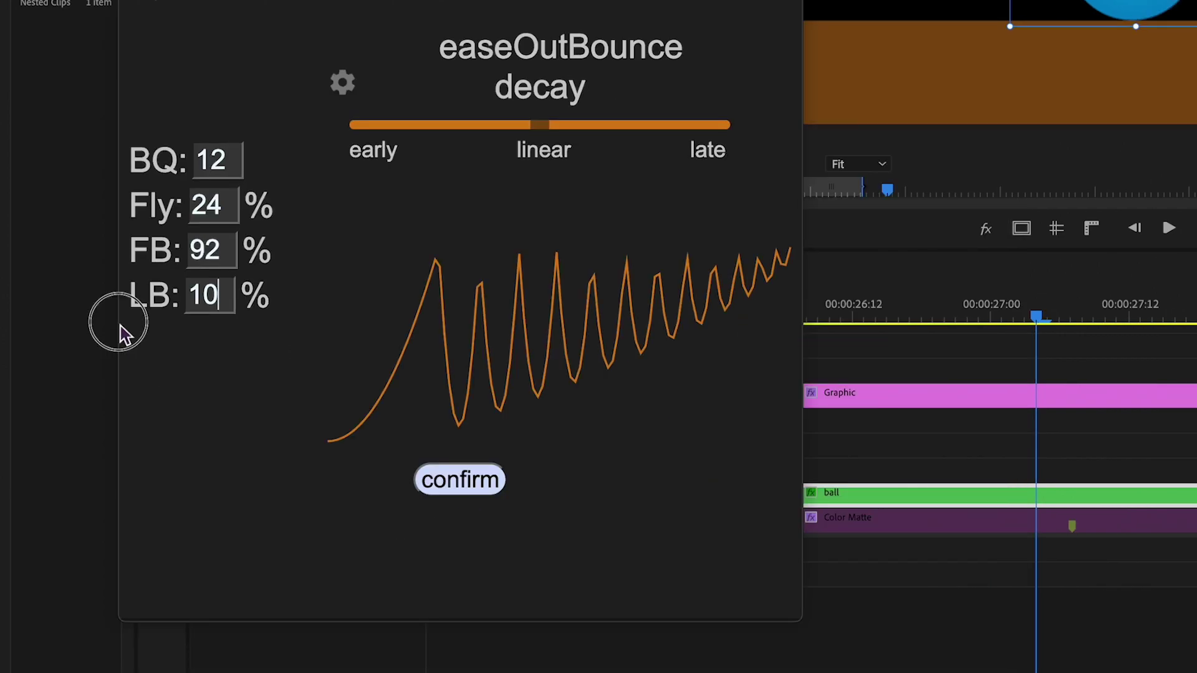
# Step: Lower LB to 6 and play back the ball's bouncing animation
pyautogui.moveTo(122, 333); pyautogui.dragTo(111, 341)
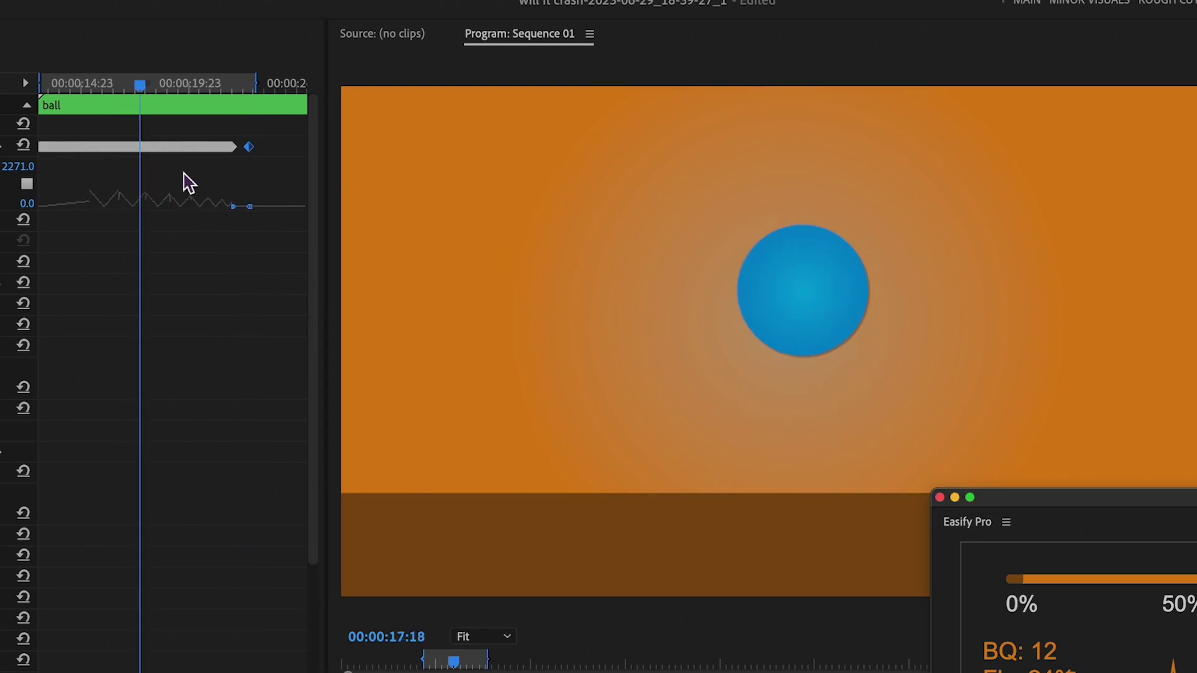
pyautogui.click(41, 83)
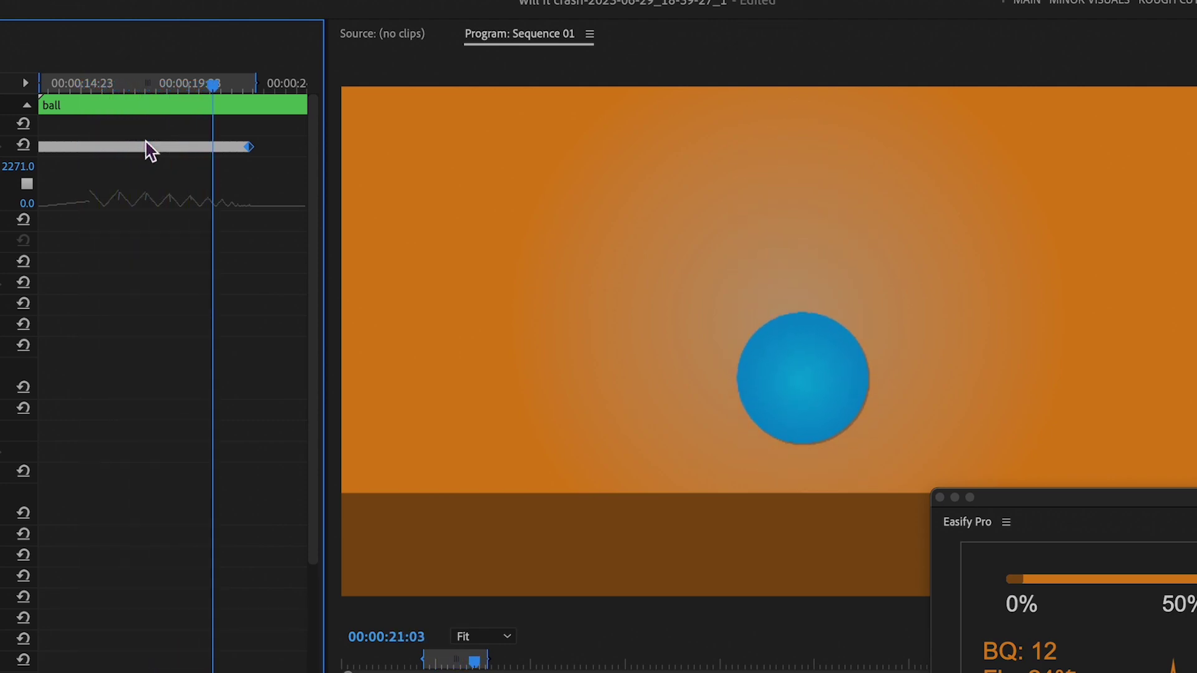
pyautogui.click(213, 86)
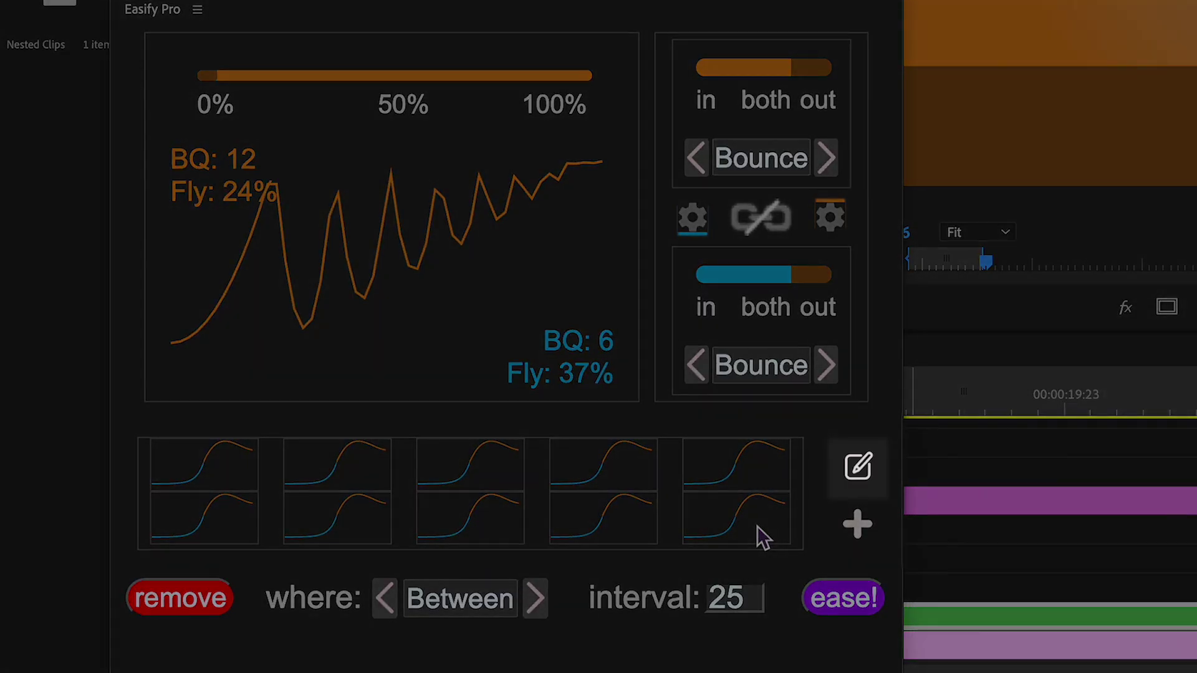
# Step: Delete nine of the ten saved Easify Pro ease presets, keeping only the first
pyautogui.moveTo(757, 526); pyautogui.dragTo(554, 525)
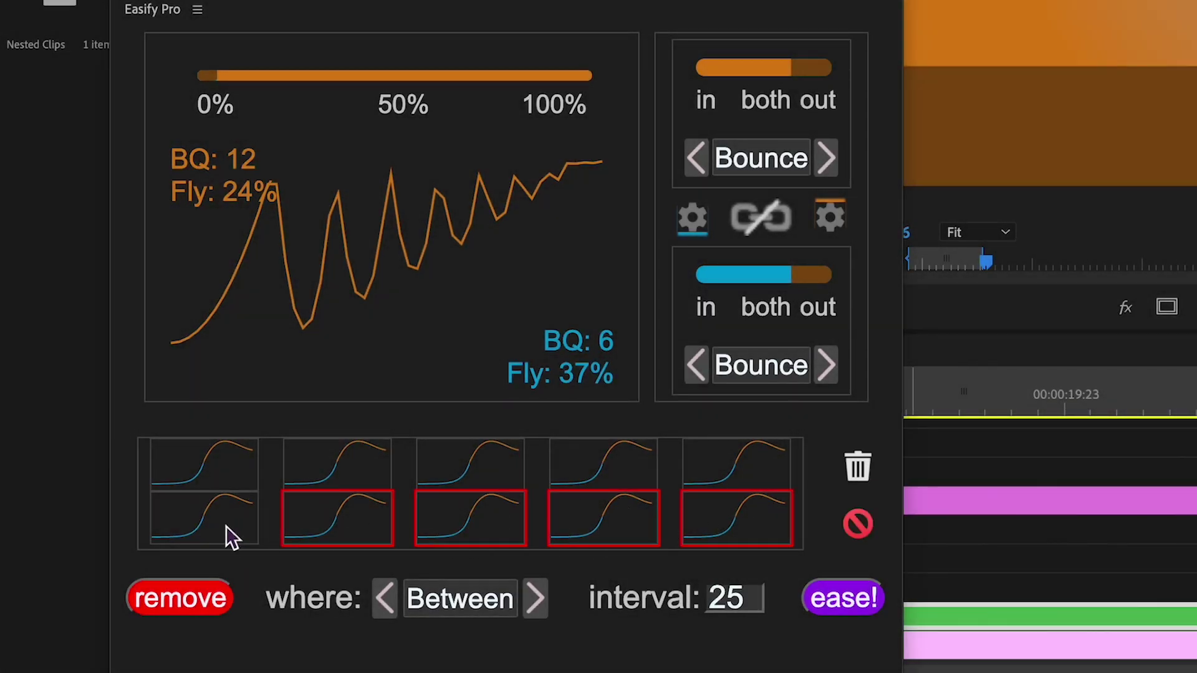
pyautogui.click(745, 477)
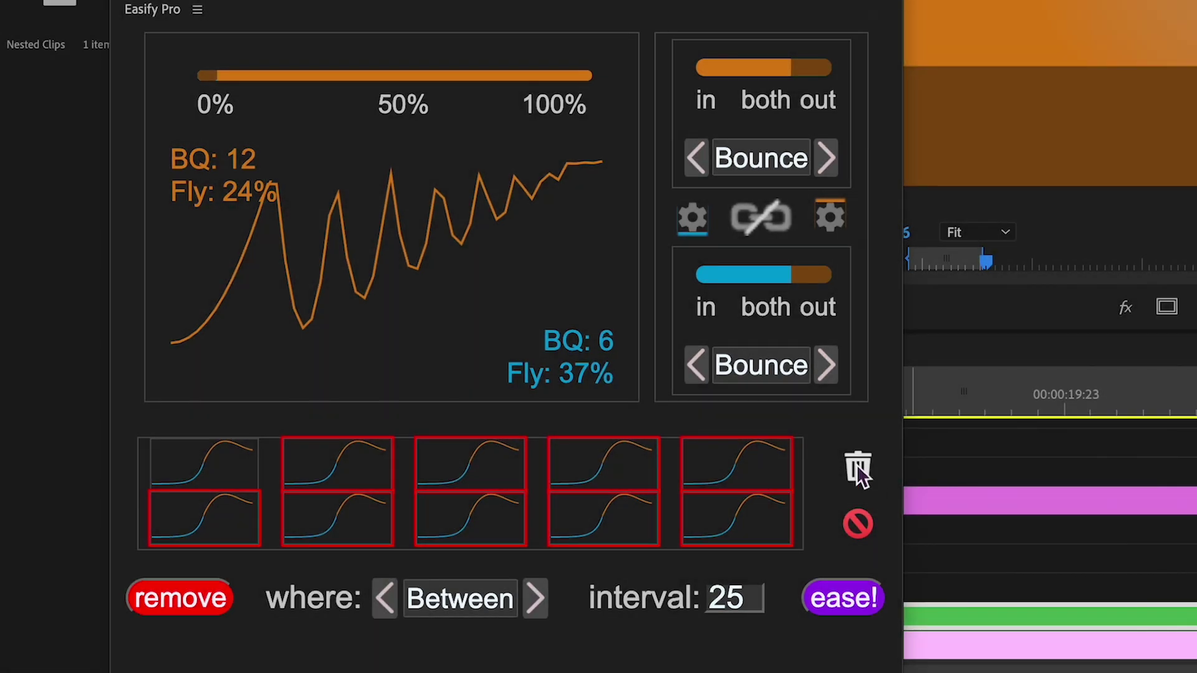
pyautogui.click(858, 466)
pyautogui.moveTo(139, 73); pyautogui.dragTo(209, 95)
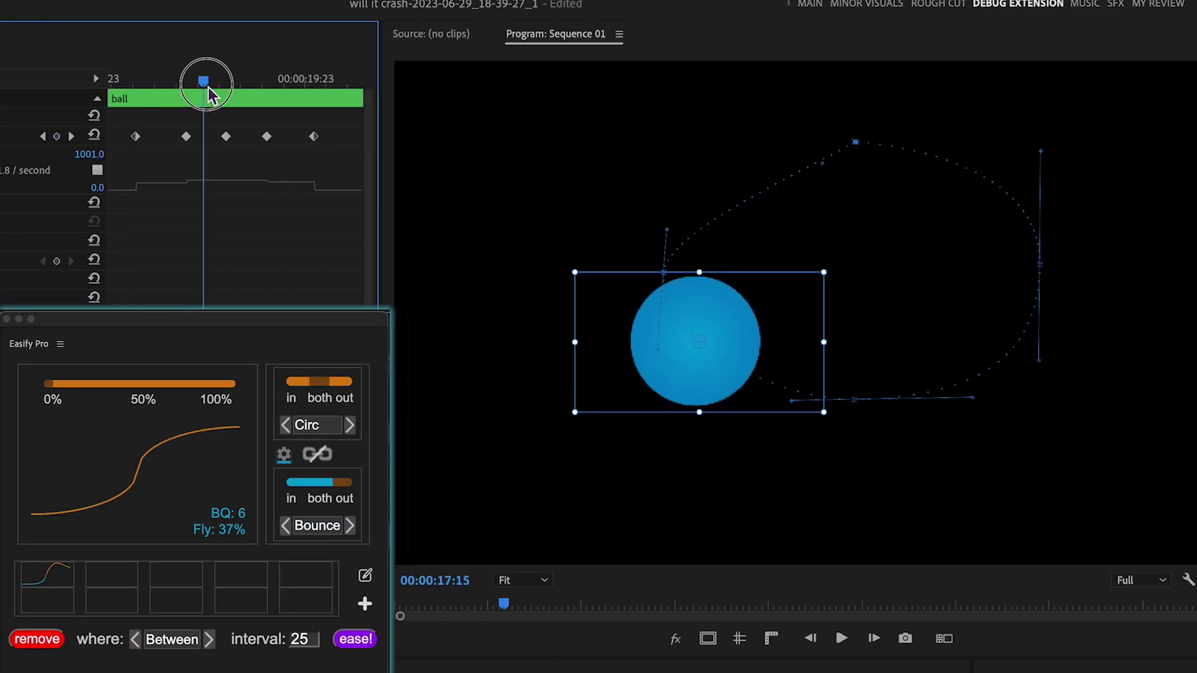
# Step: Apply the Circ/Bounce ease between neighbouring position keyframes and play the result
pyautogui.click(351, 642)
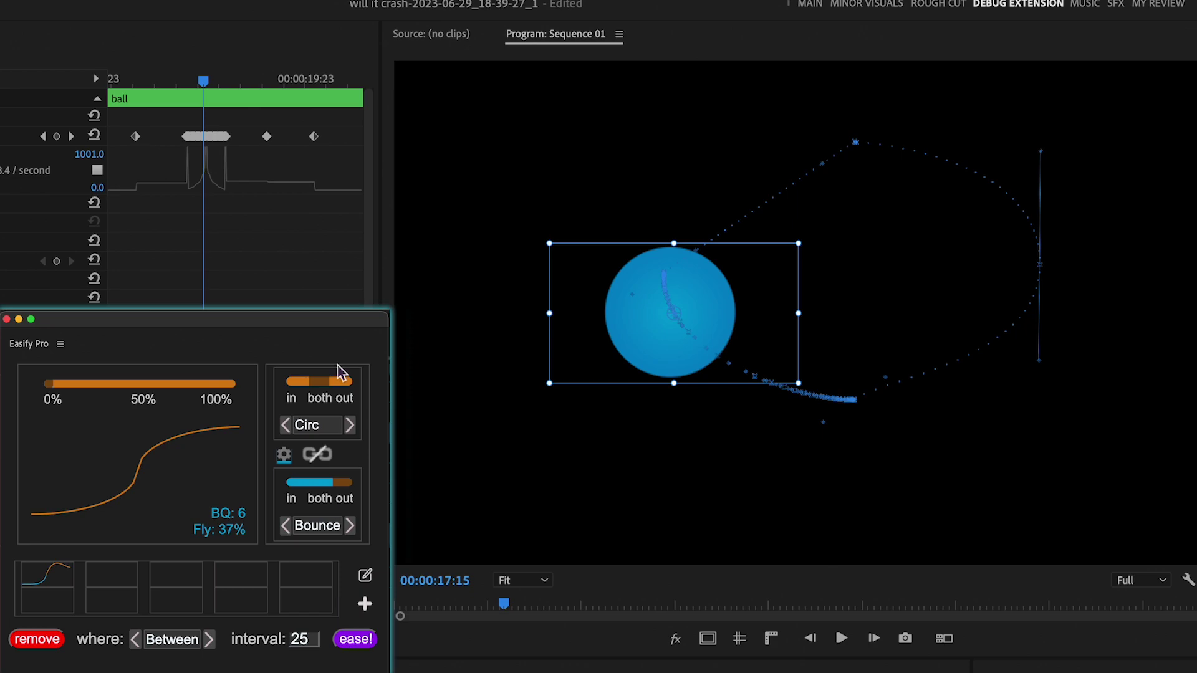
pyautogui.click(168, 60)
pyautogui.press('space')
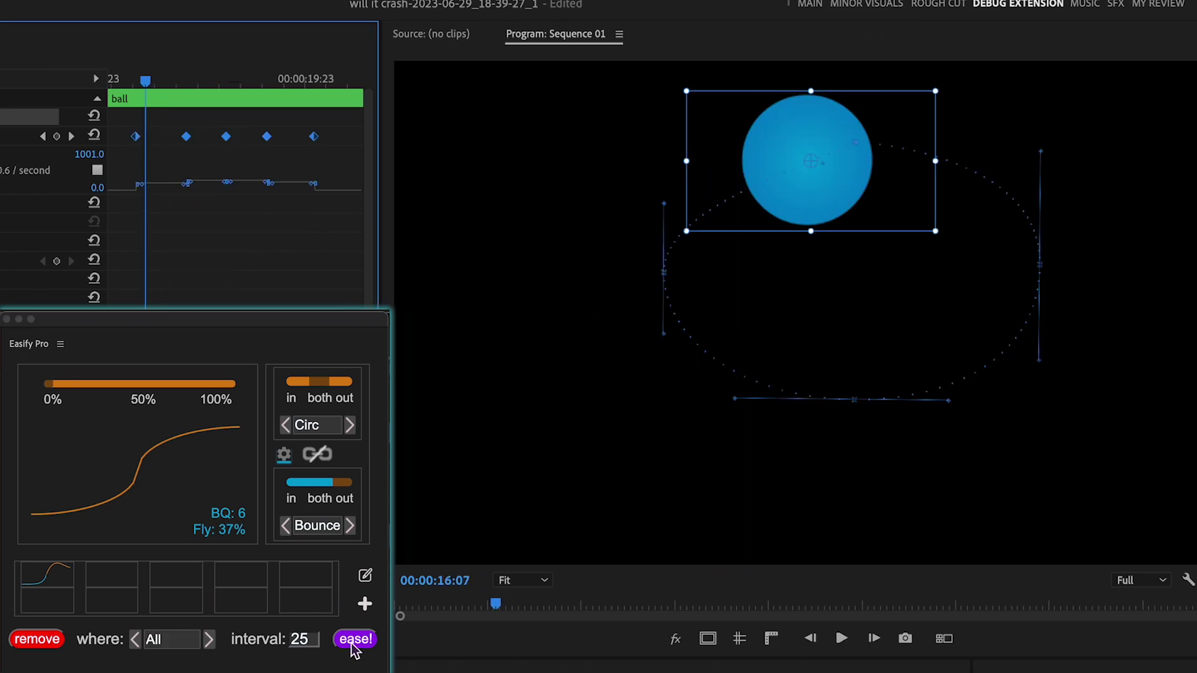
# Step: Apply the Circ/Bounce ease to all position keyframes and play the result
pyautogui.click(352, 645)
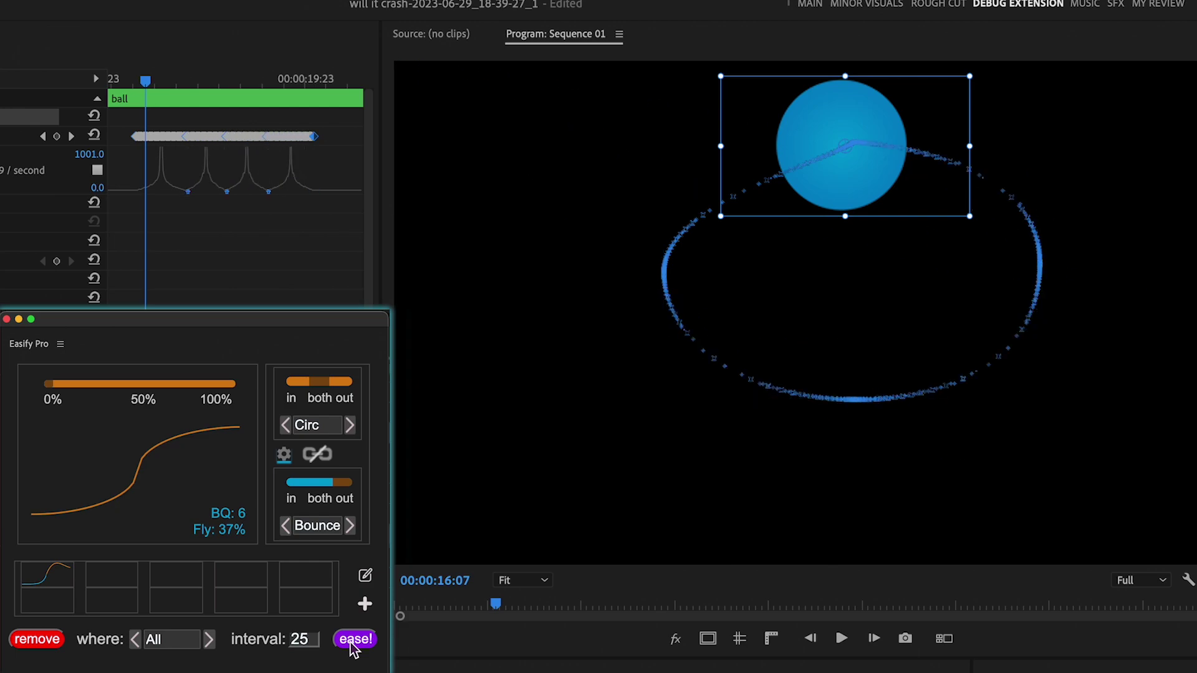
pyautogui.click(133, 73)
pyautogui.press('space')
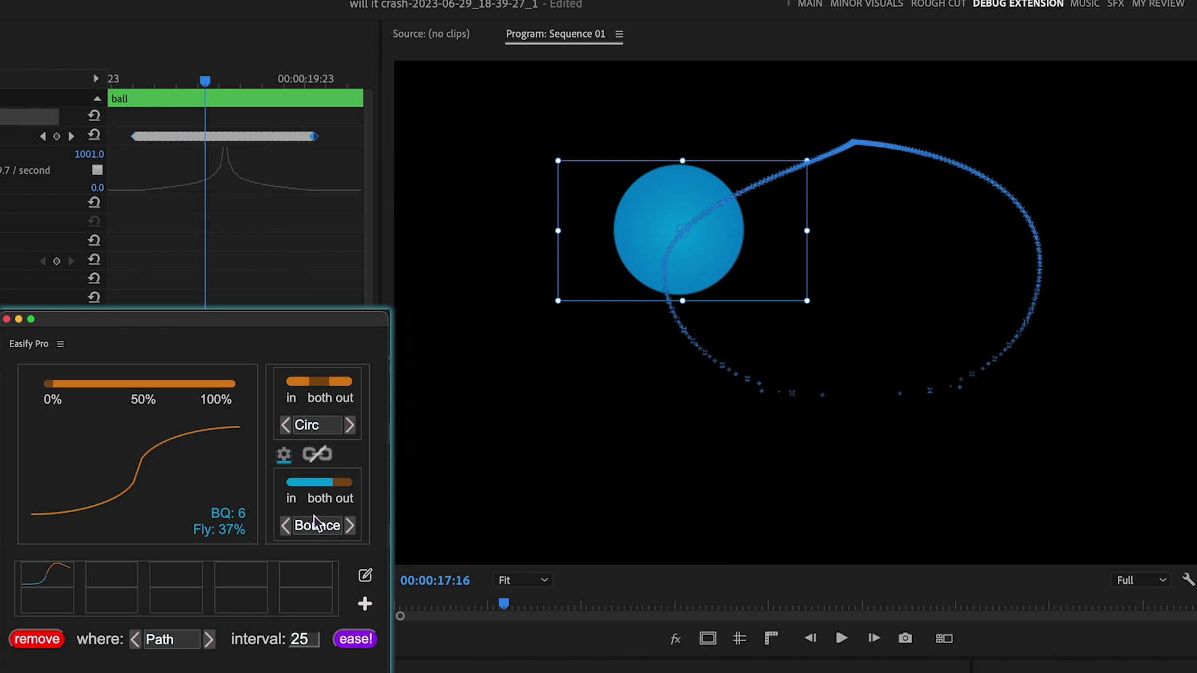
# Step: Play the path-eased animation, then apply the ease to the ball's scale keyframes
pyautogui.press('space')
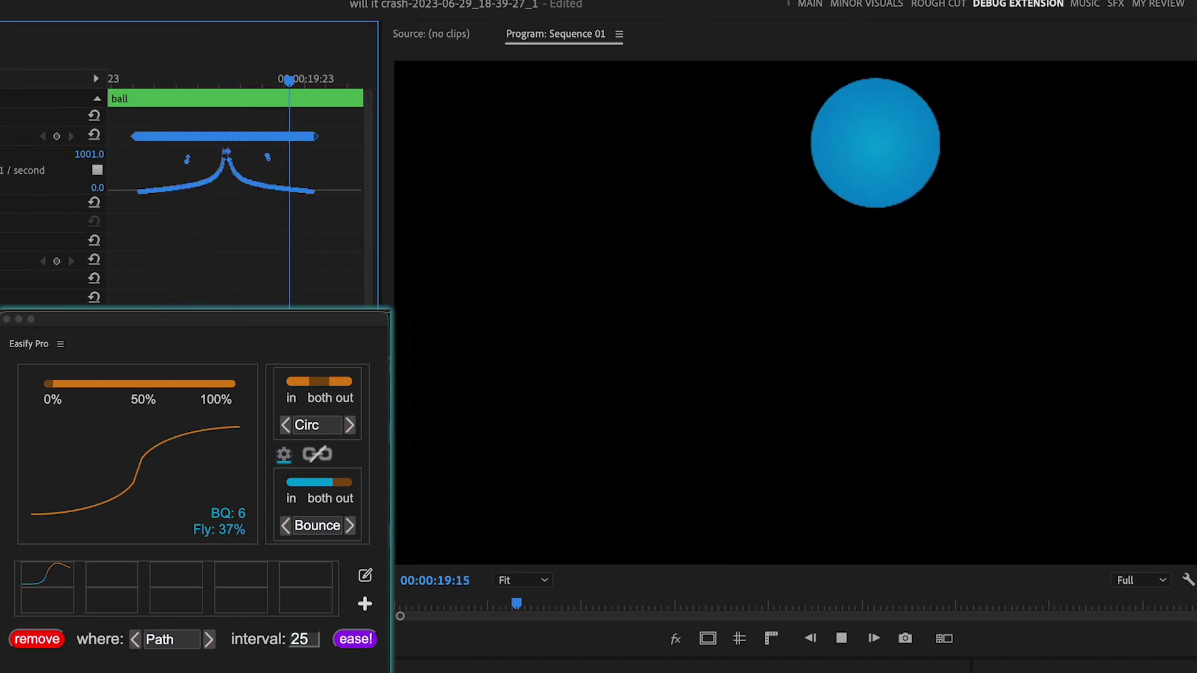
pyautogui.moveTo(120, 80); pyautogui.dragTo(178, 80)
pyautogui.click(360, 646)
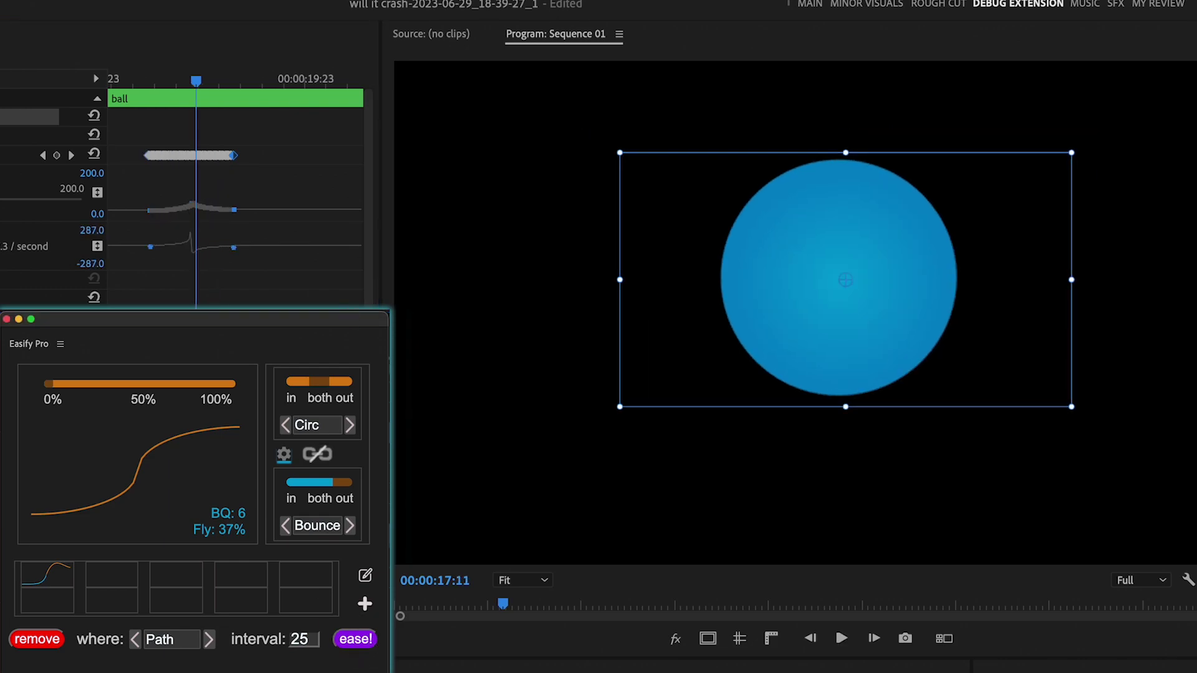
pyautogui.click(142, 80)
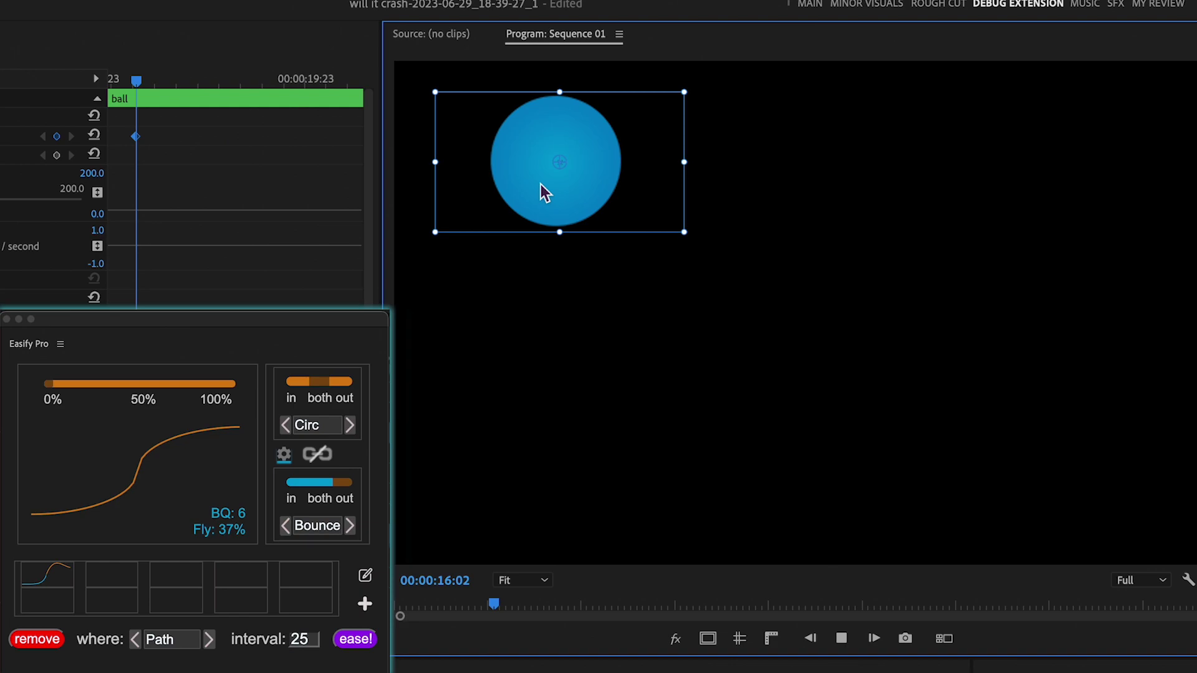
# Step: Drag the ball to add new zigzag position keyframes and preview the motion
pyautogui.moveTo(540, 185); pyautogui.dragTo(994, 222)
pyautogui.press('Right')
pyautogui.press('Right')
pyautogui.press('Right')
pyautogui.press('Right')
pyautogui.press('Right')
pyautogui.press('Right')
pyautogui.press('Right')
pyautogui.press('Right')
pyautogui.press('Right')
pyautogui.press('Right')
pyautogui.press('Right')
pyautogui.press('Right')
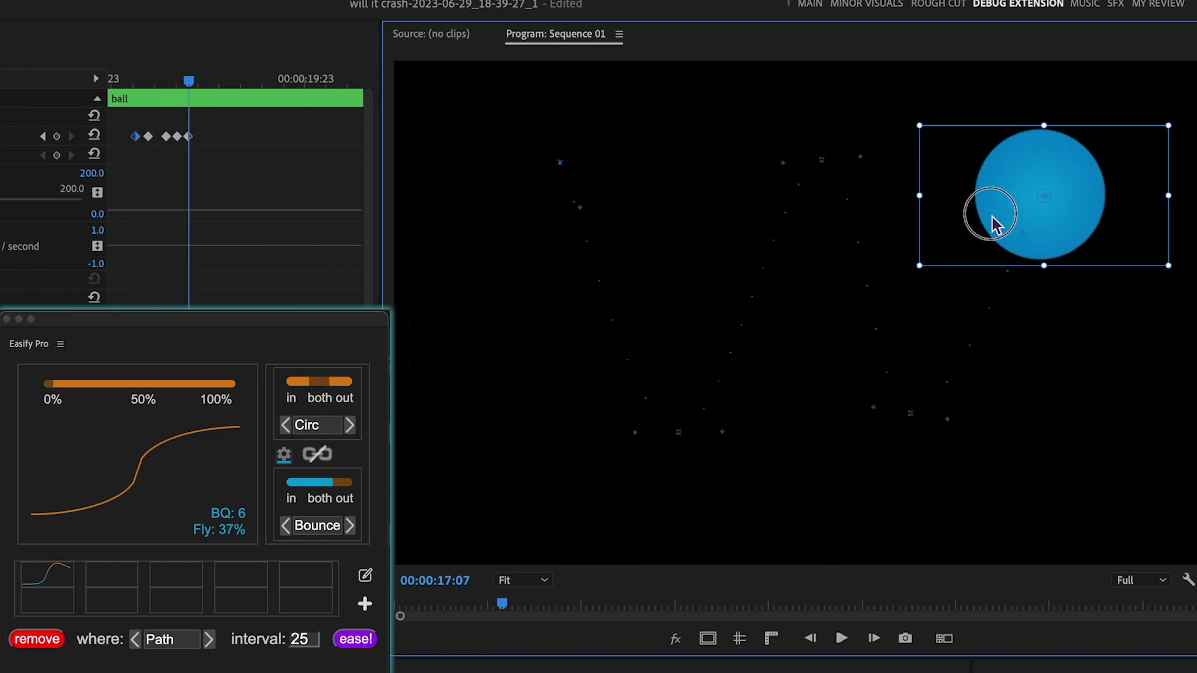
pyautogui.click(139, 88)
pyautogui.press('space')
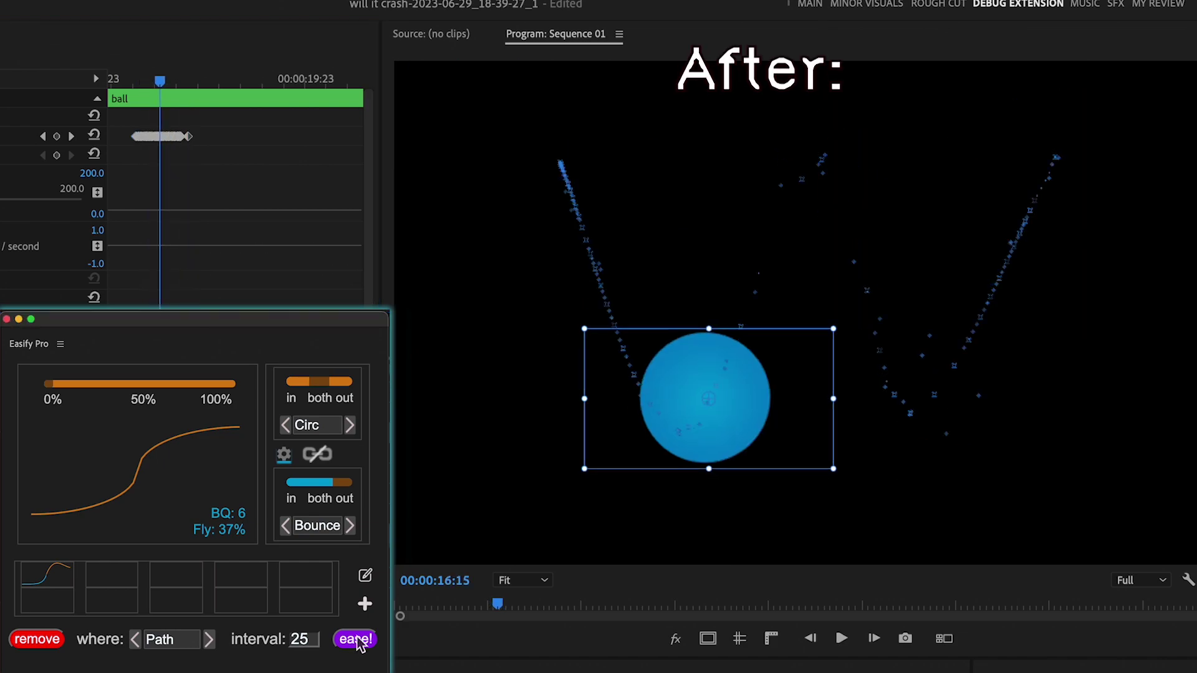
pyautogui.moveTo(139, 81); pyautogui.dragTo(187, 92)
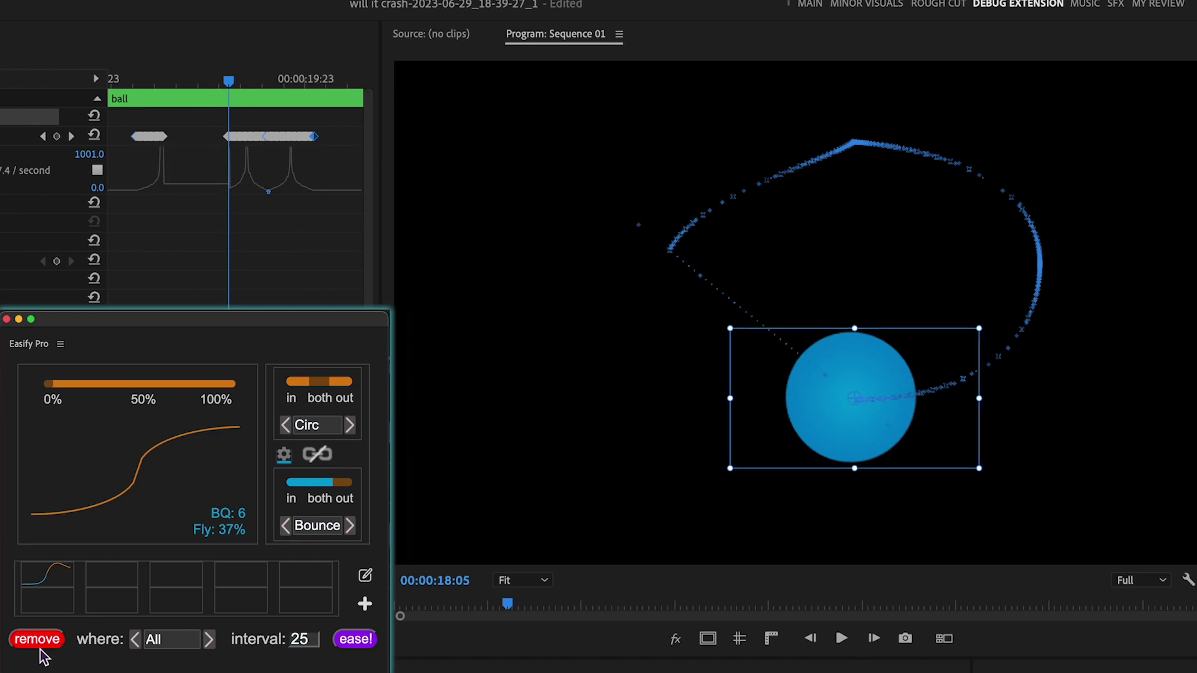
# Step: Remove the easing from the ball's keyframes and Alt-drag the ball clip onto the track above
pyautogui.click(39, 647)
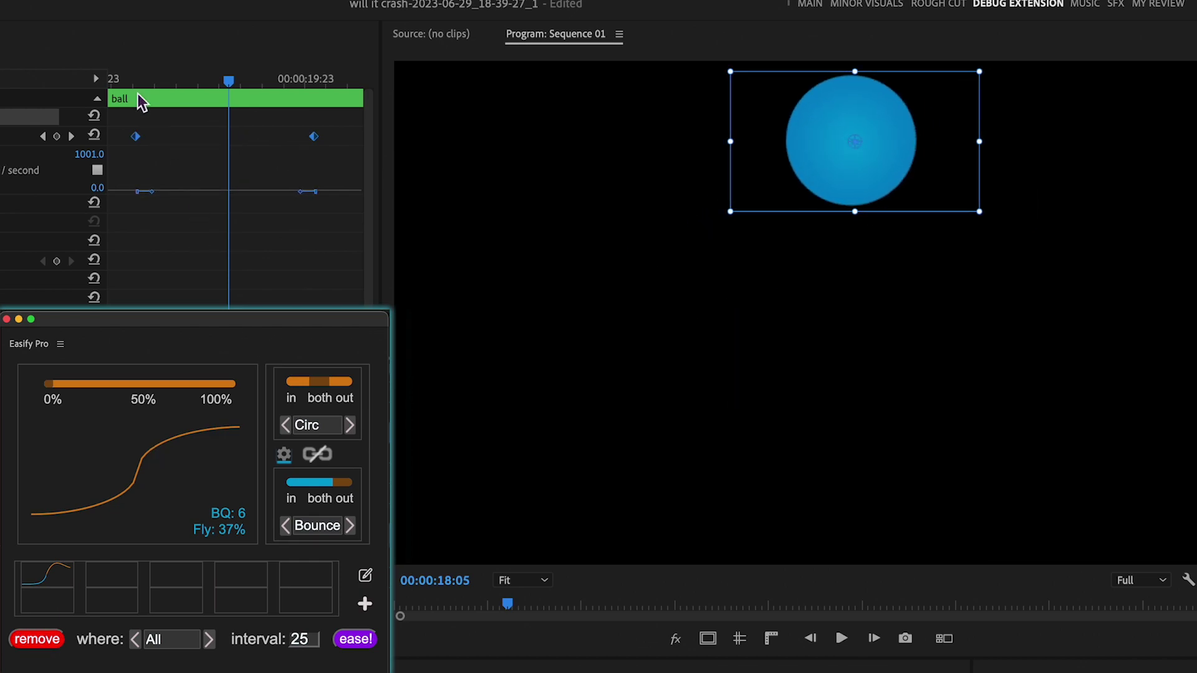
pyautogui.click(187, 80)
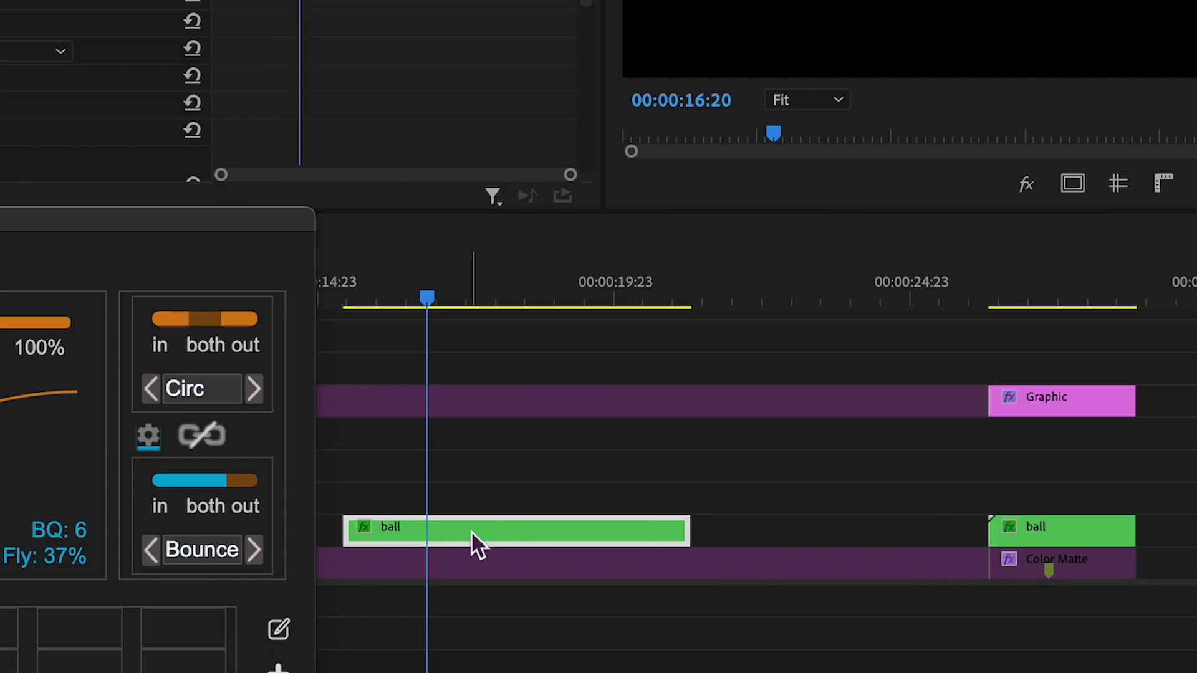
pyautogui.moveTo(471, 532); pyautogui.dragTo(463, 444)
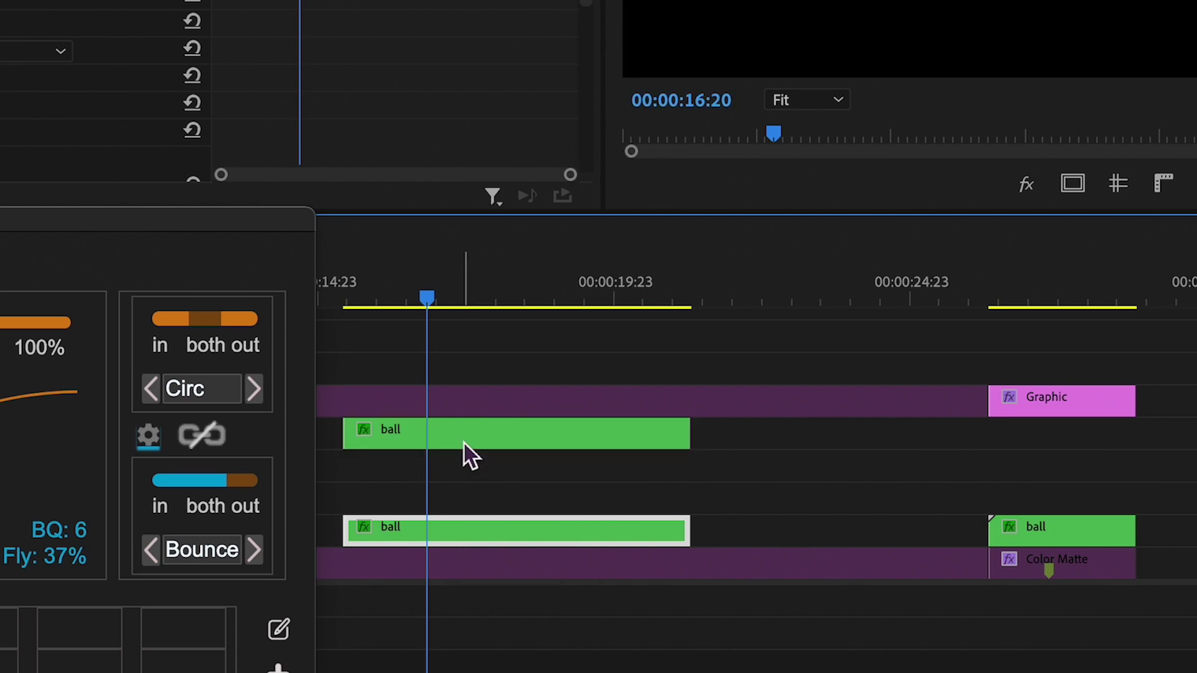
pyautogui.click(451, 538)
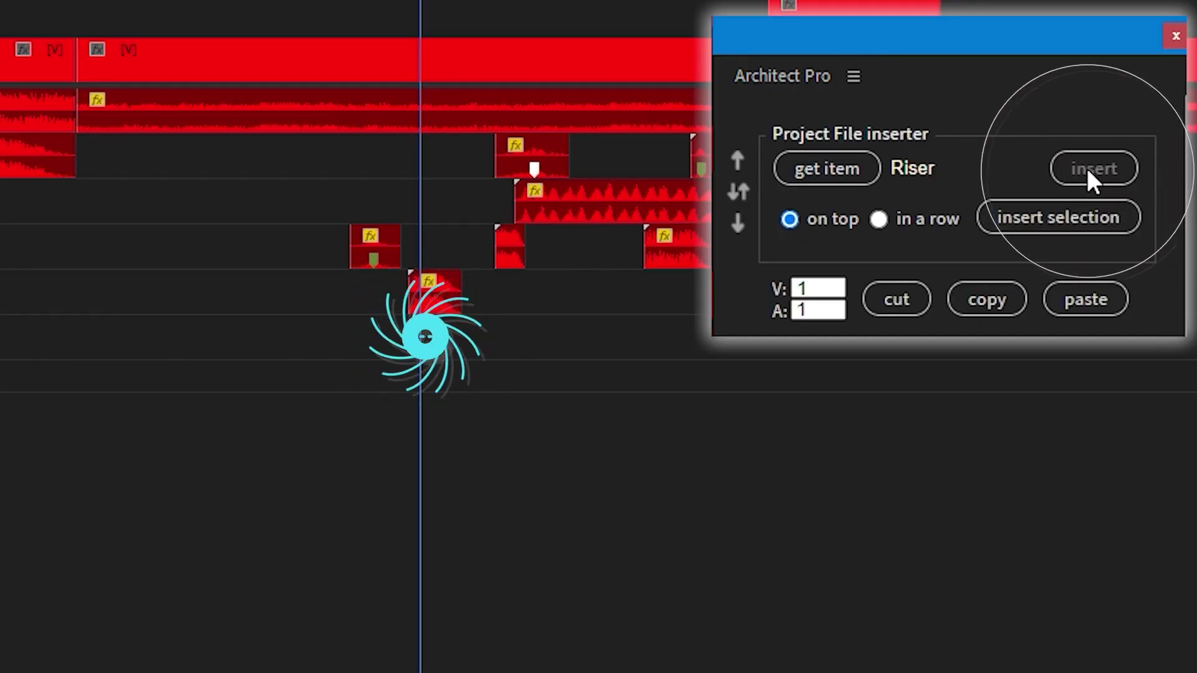
# Step: Insert the selected footage clips 1–4 into the timeline in a row
pyautogui.click(978, 48)
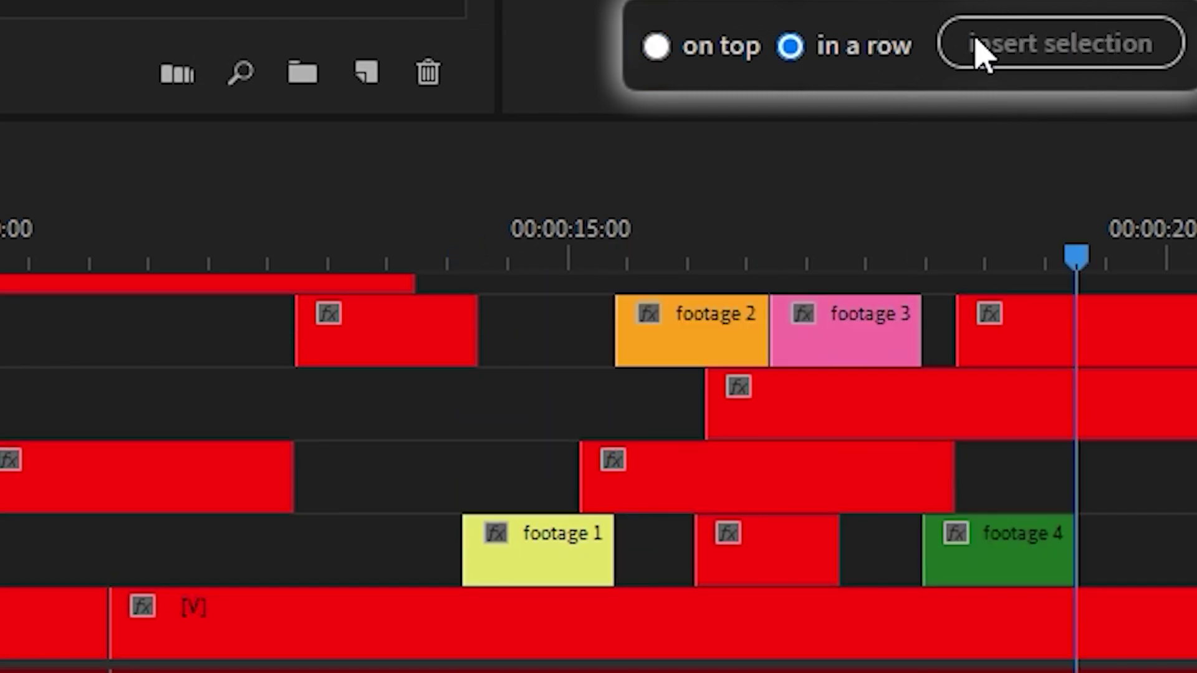